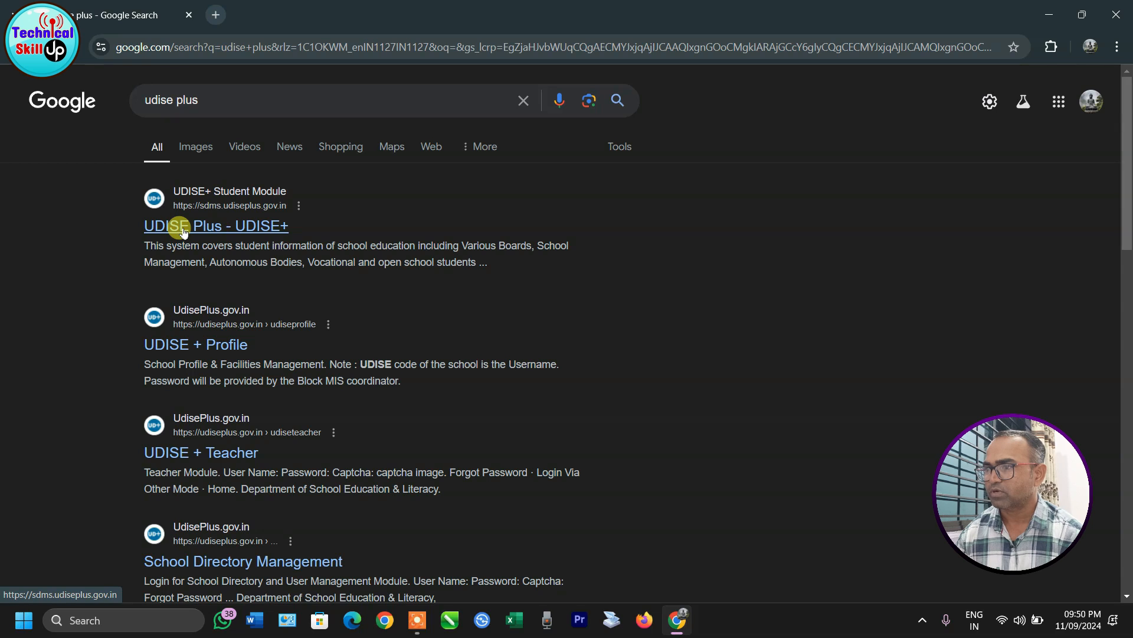
Step: Open the UDISE Plus site, return to its home page, and show Login For All Modules
click(183, 228)
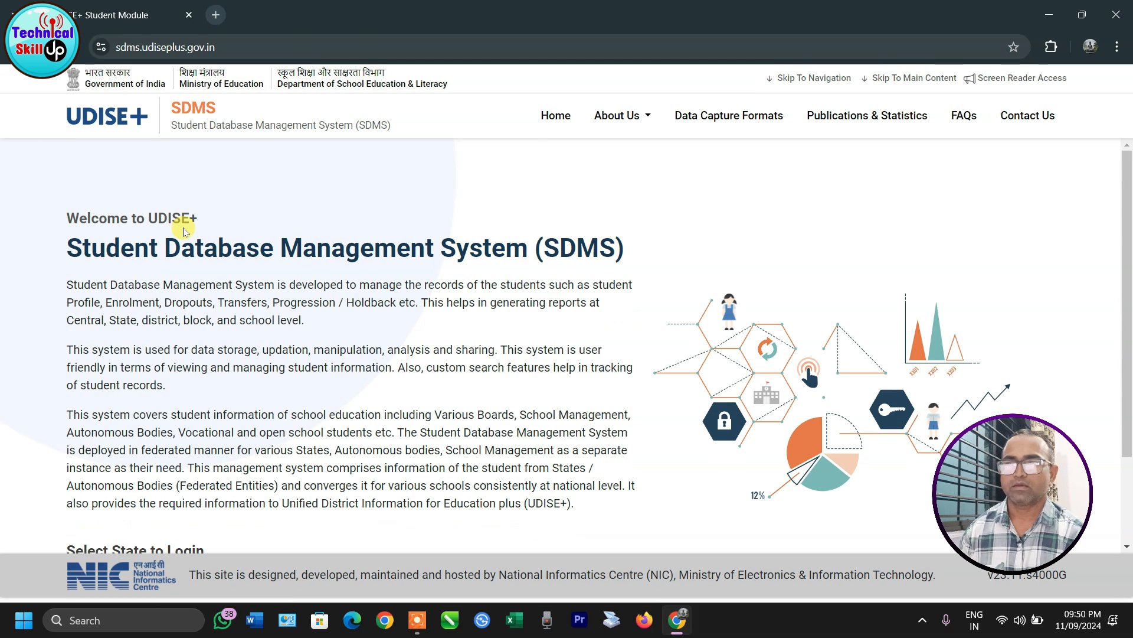
scroll(253, 458, down, 2)
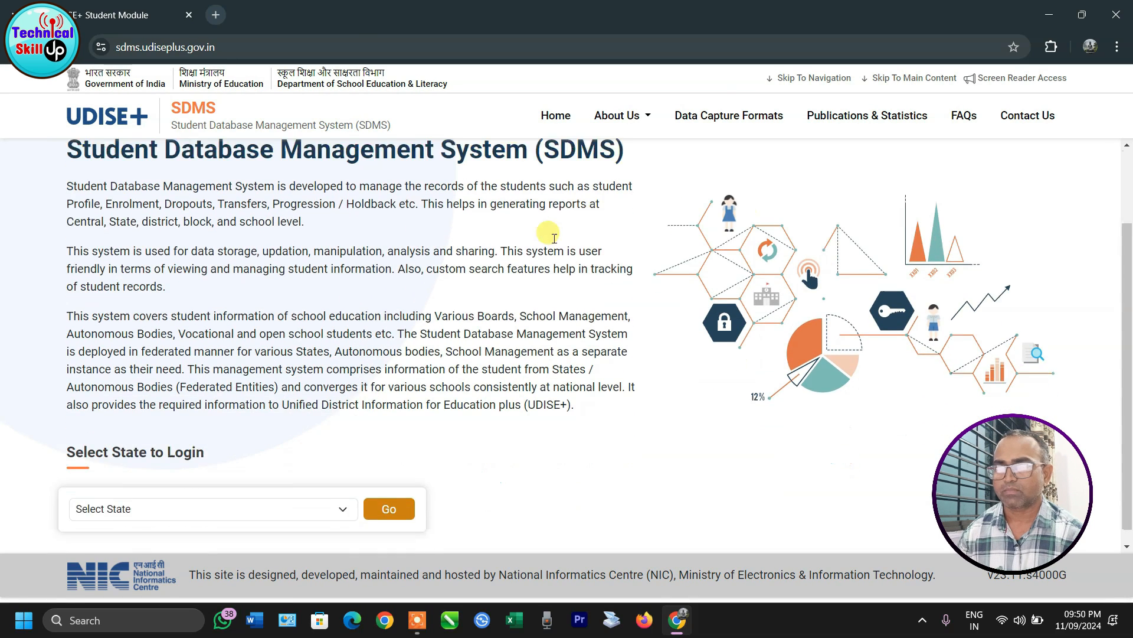
scroll(261, 437, up, 2)
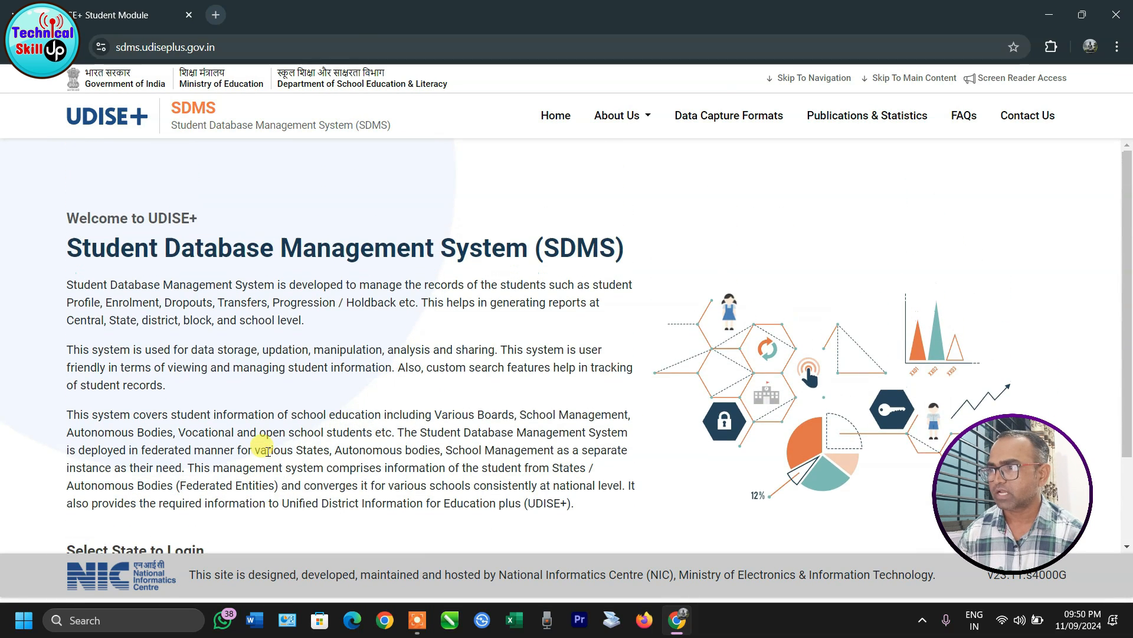
click(106, 117)
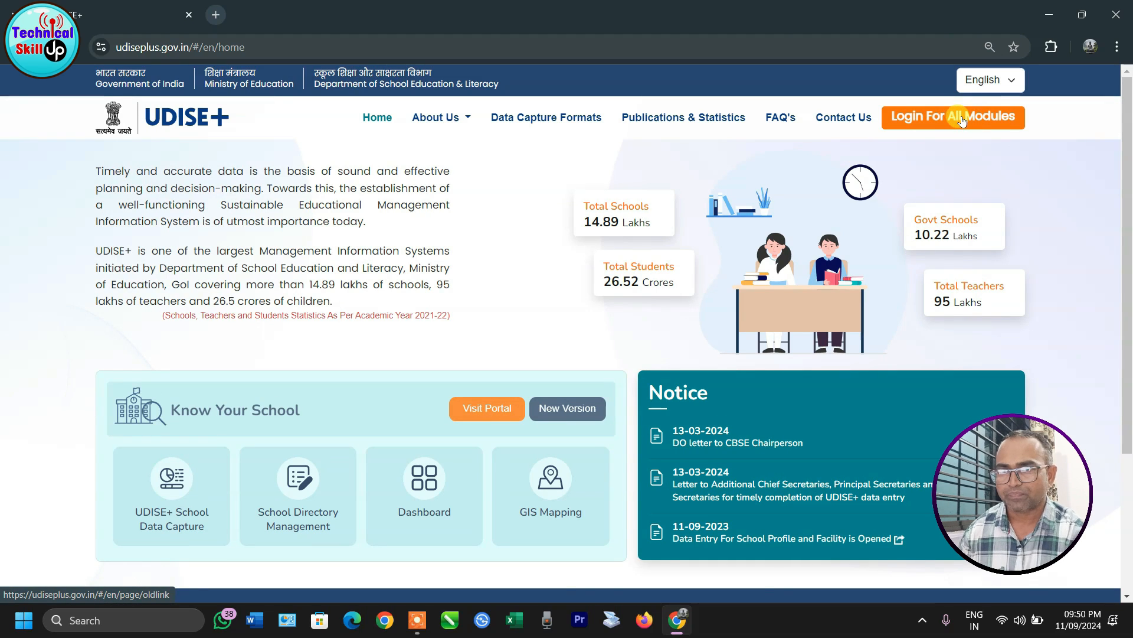
click(962, 120)
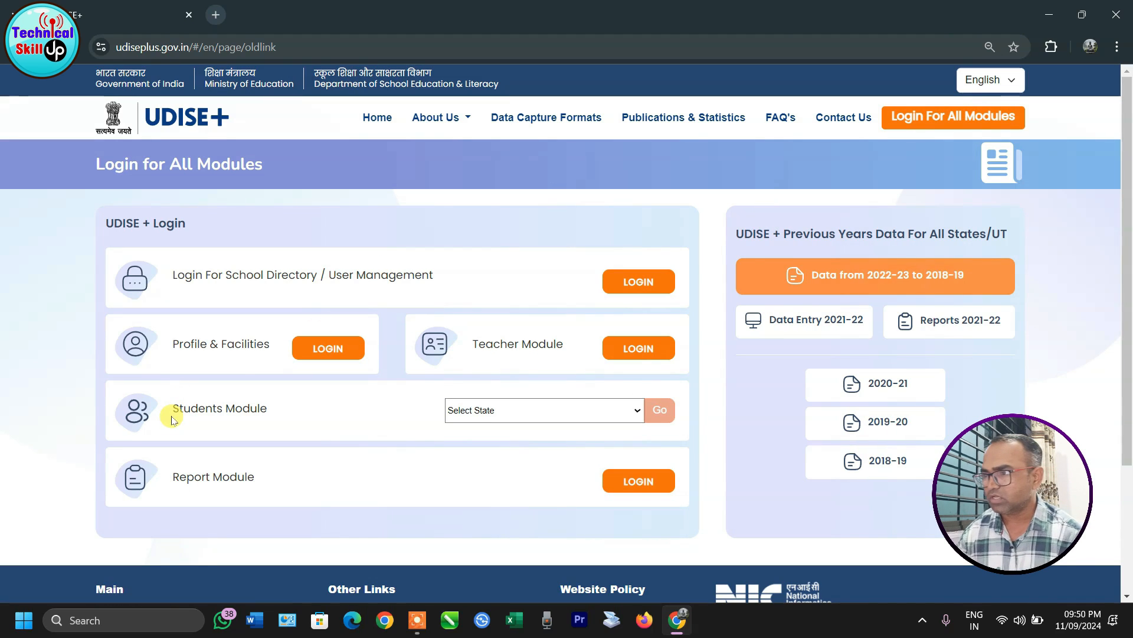
Step: Log into the Teacher Module with the credentials and the displayed captcha code
click(639, 348)
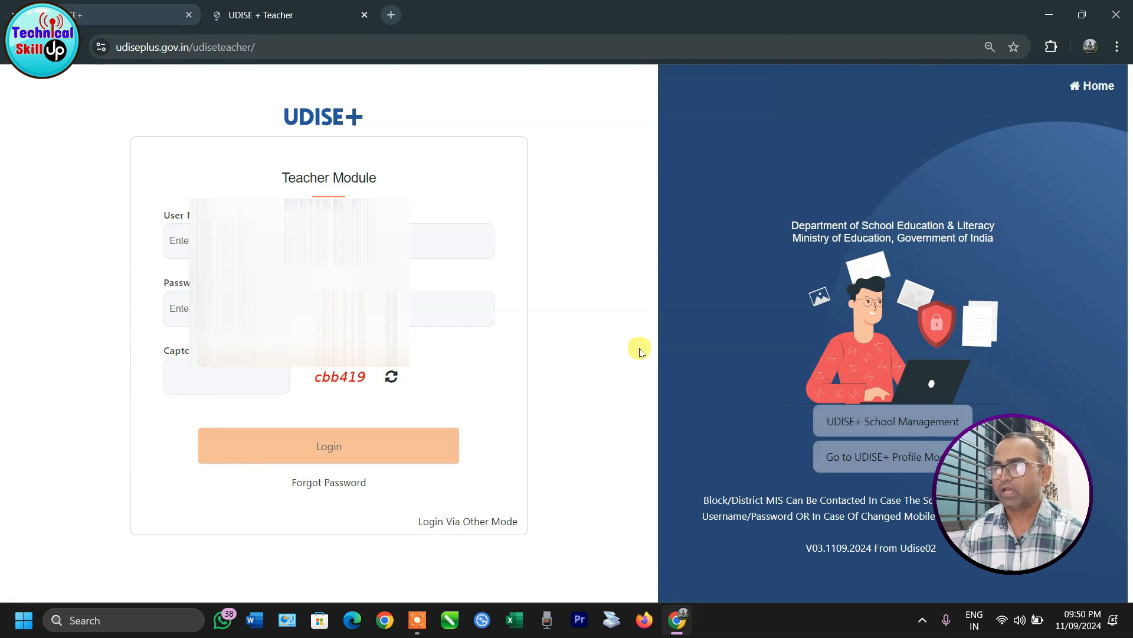
click(214, 367)
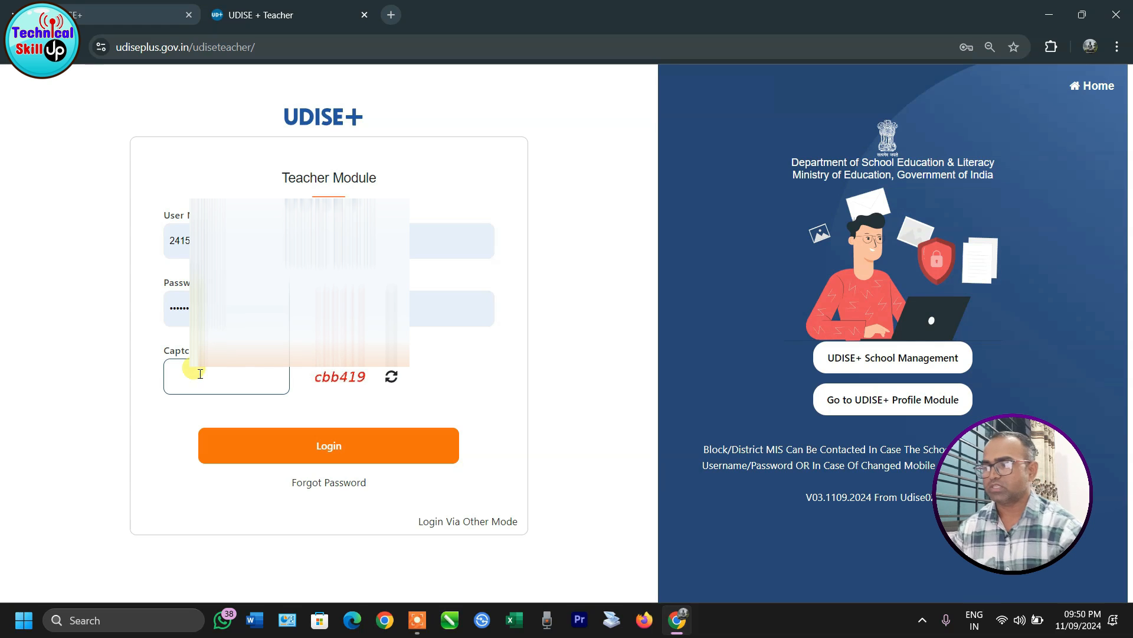
text(c)
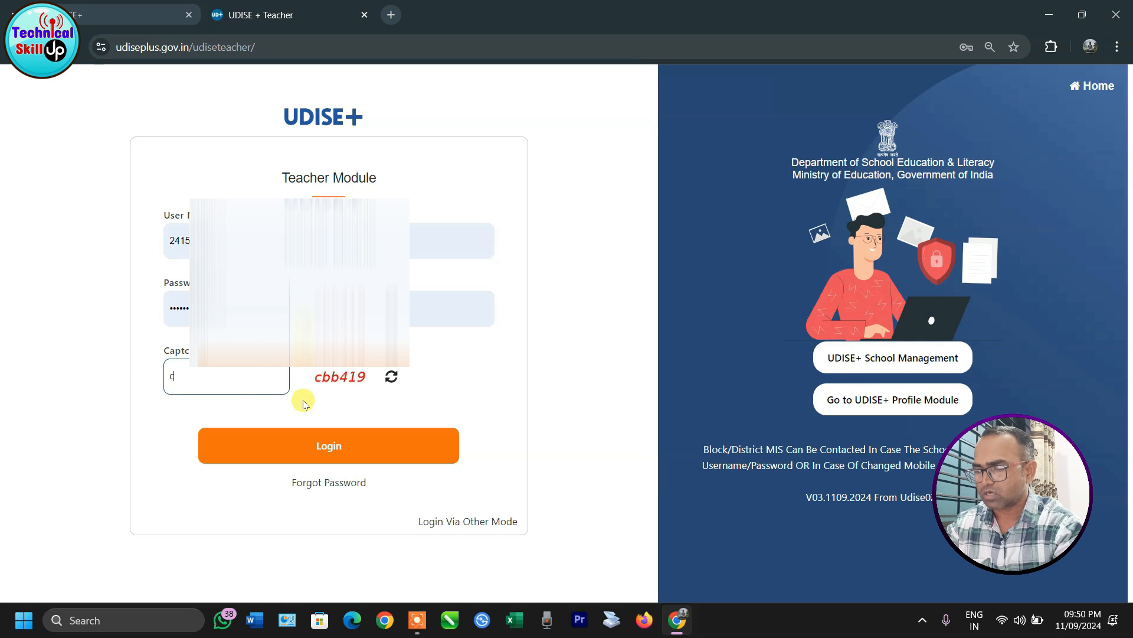
text(bb419)
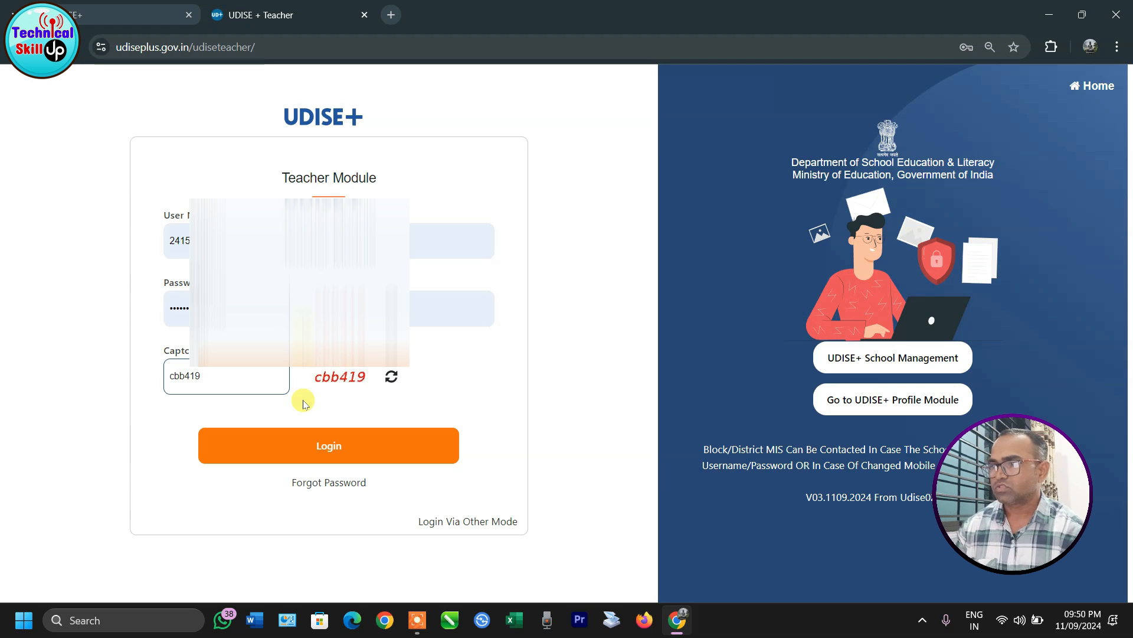
click(332, 454)
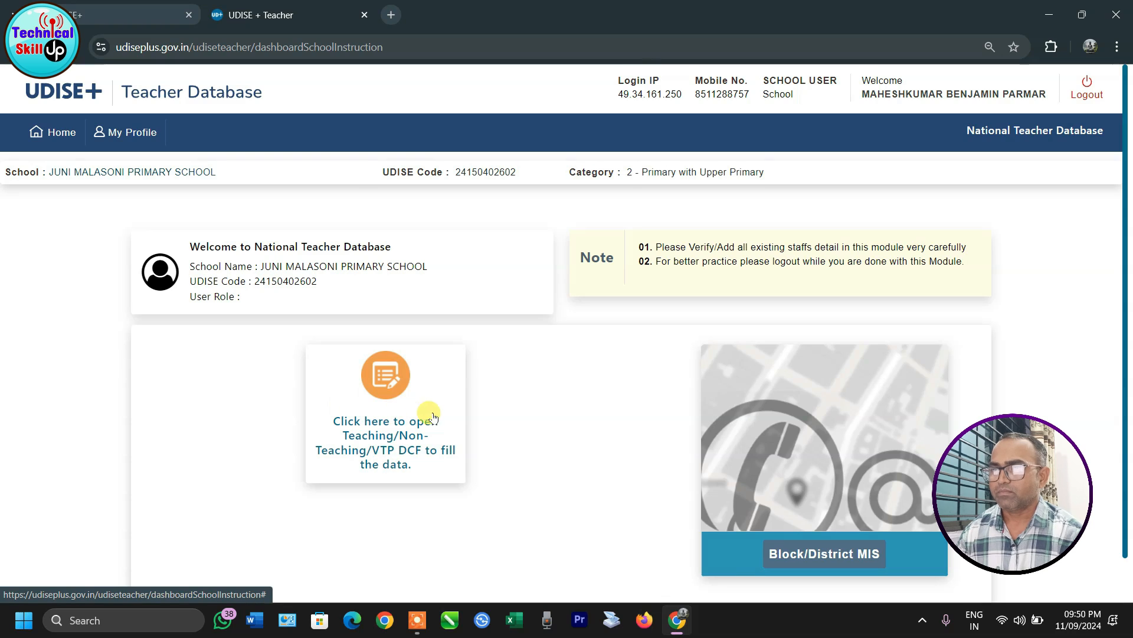
Step: Open the Teaching/Non-Teaching/VTP DCF staff summary and list the six incomplete teachers
scroll(434, 416, down, 1)
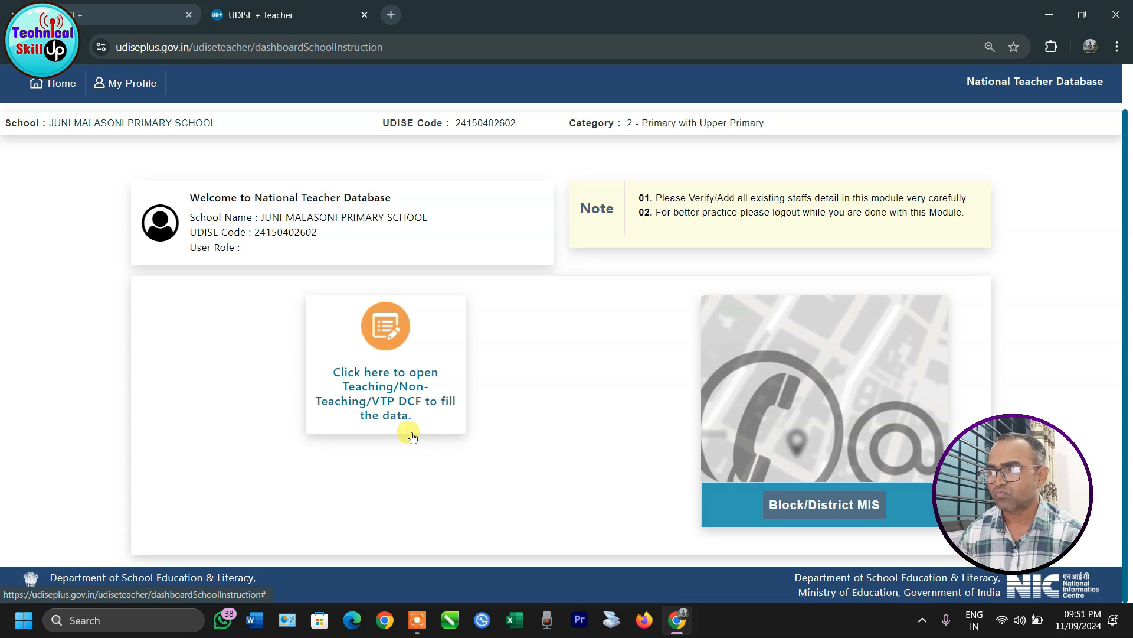
click(392, 384)
scroll(437, 373, down, 1)
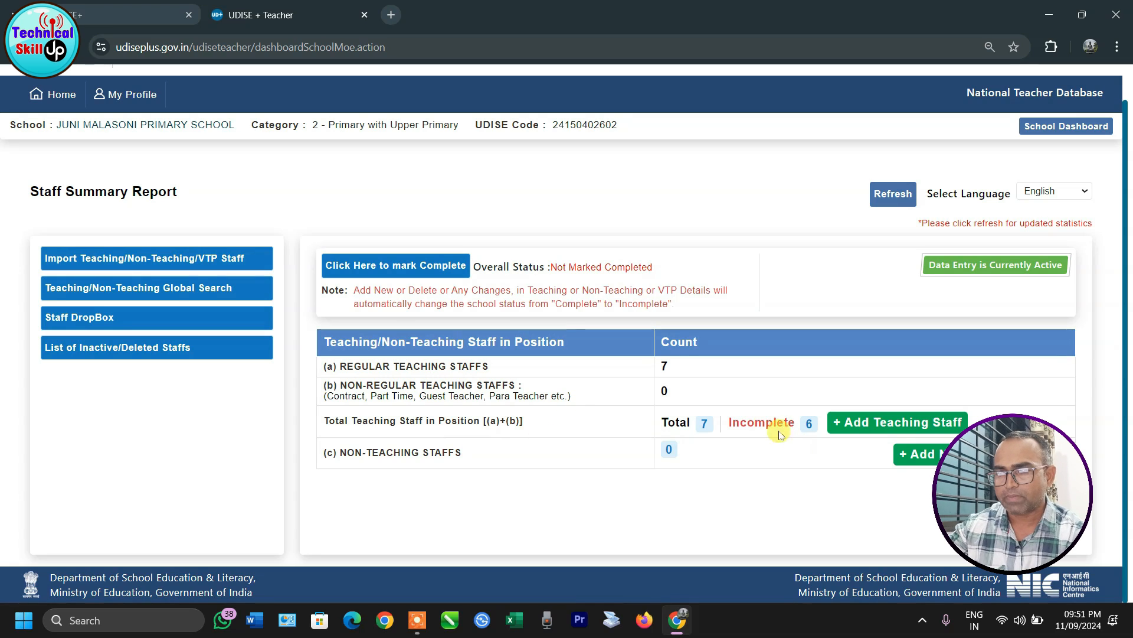
click(809, 426)
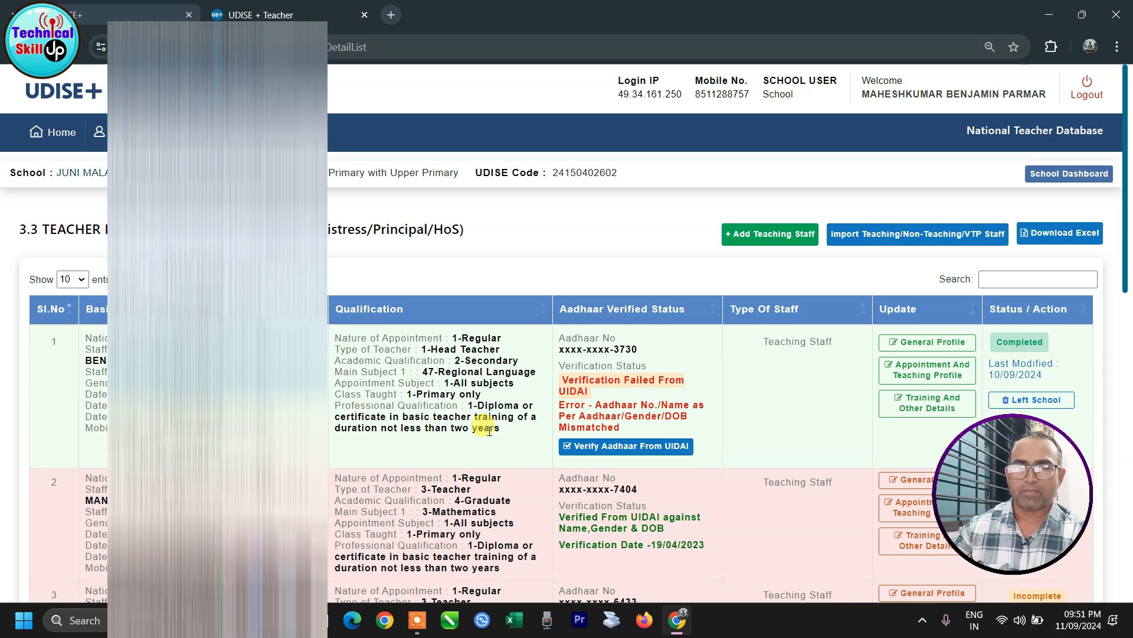
Step: Scroll the 3.3 teacher list down to rows 5–7 to check Aadhaar verification and completion
drag(1125, 213, 1118, 504)
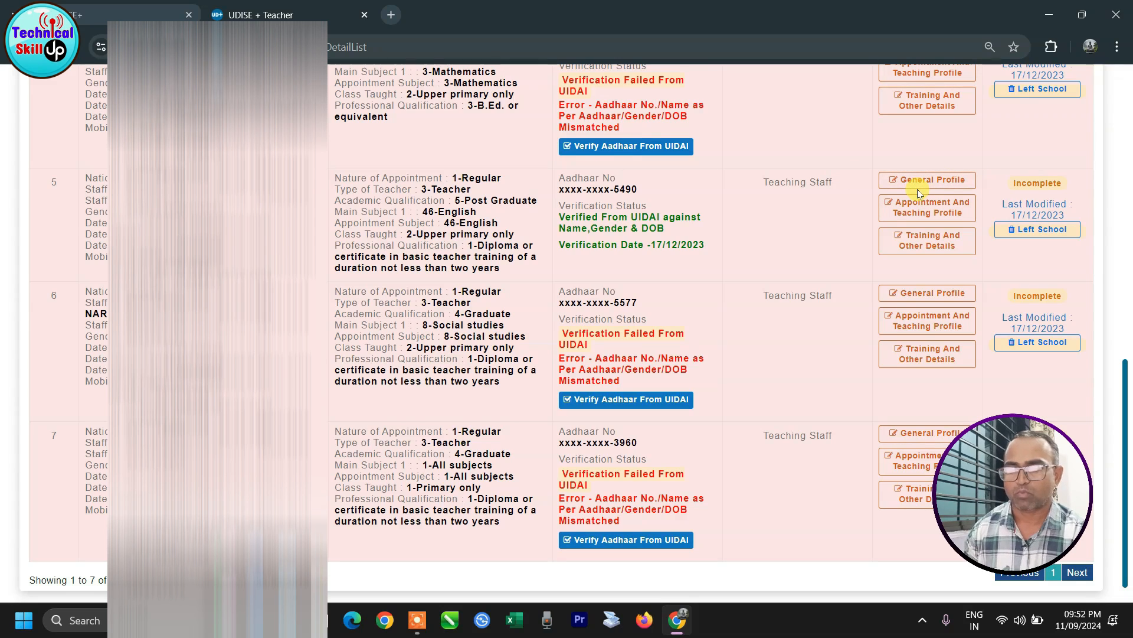
click(933, 249)
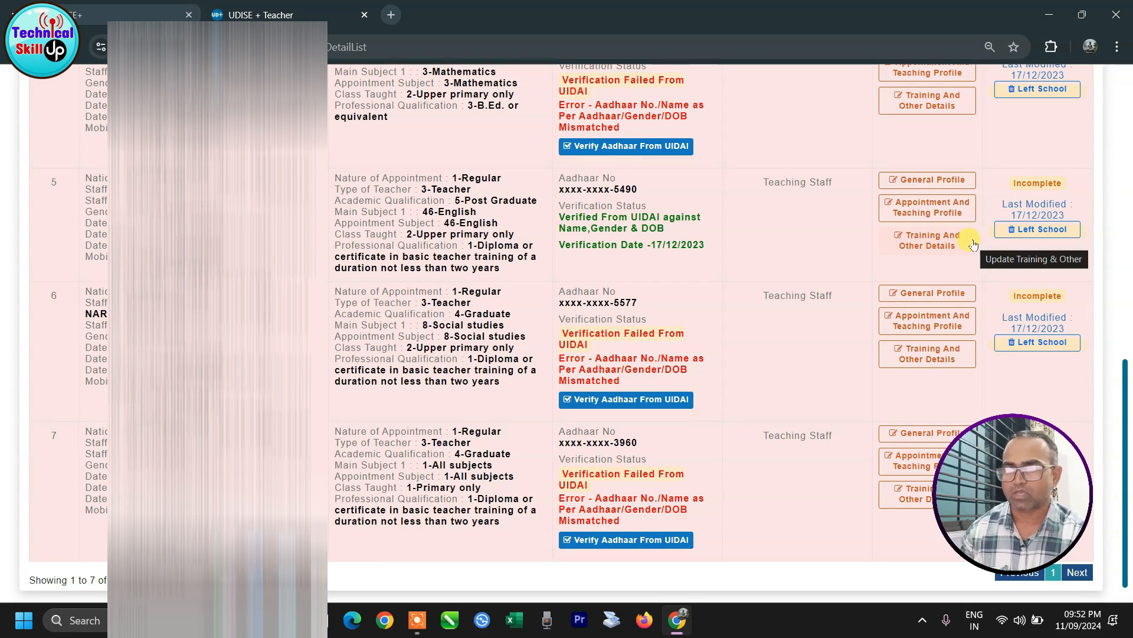
Step: Update the fifth teacher's General Profile, keeping Social Category as 2 - SC
click(945, 181)
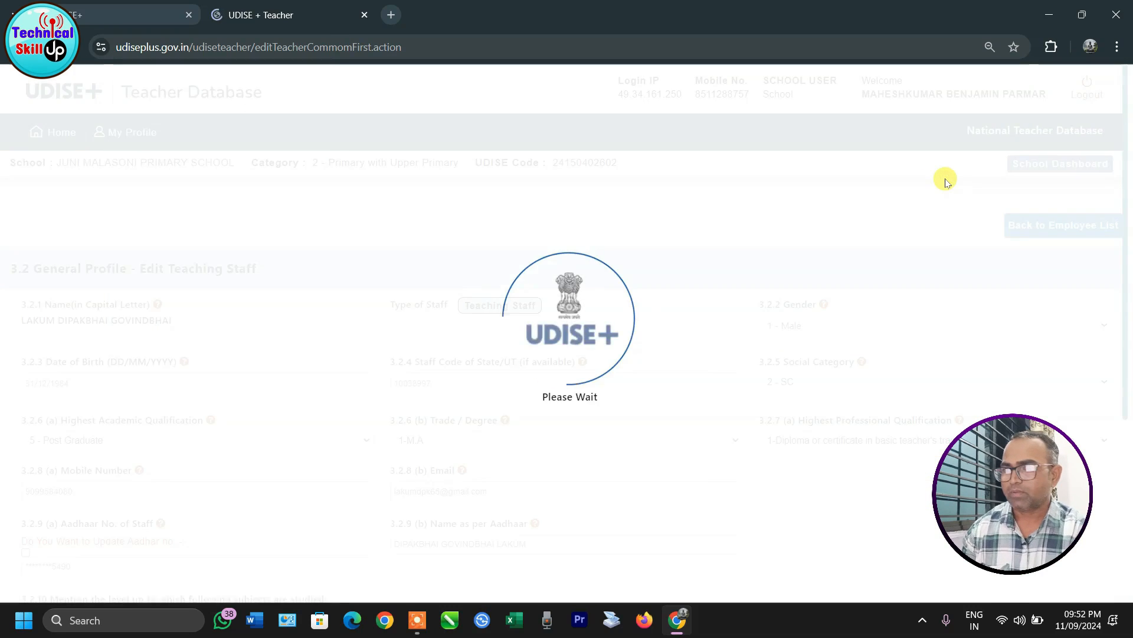
scroll(423, 289, down, 1)
scroll(422, 289, down, 1)
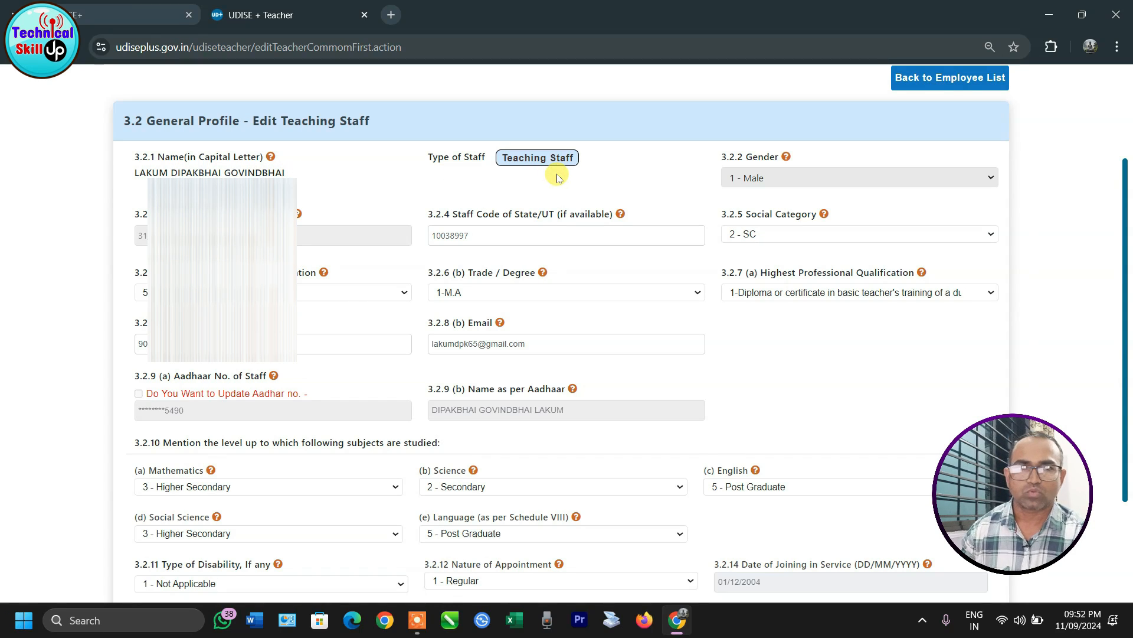
click(740, 235)
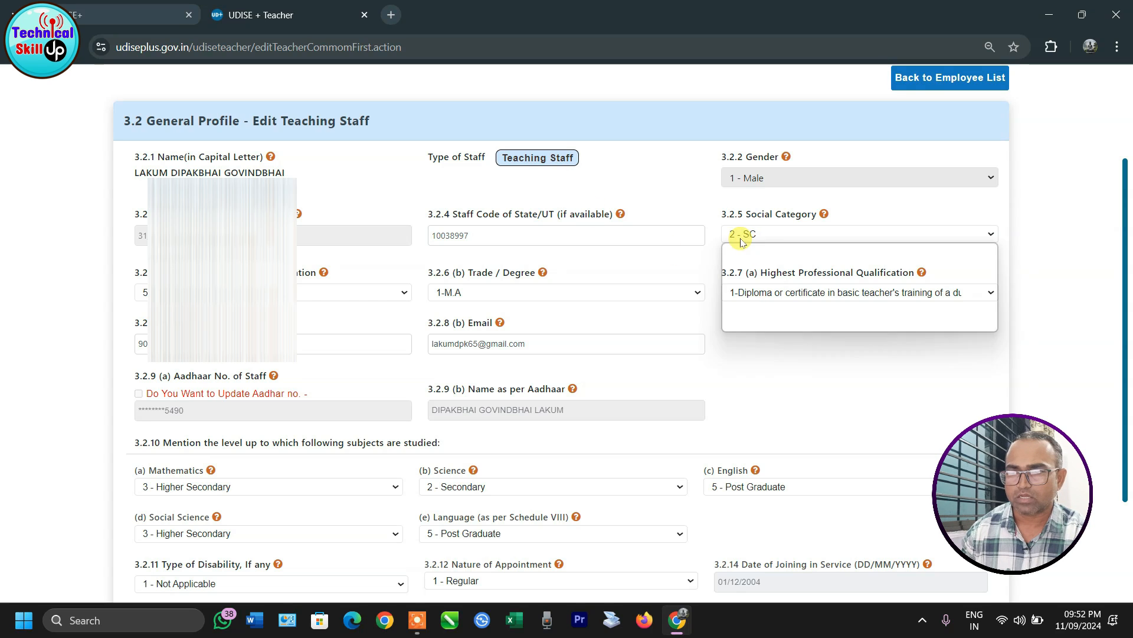
click(740, 234)
scroll(367, 311, down, 1)
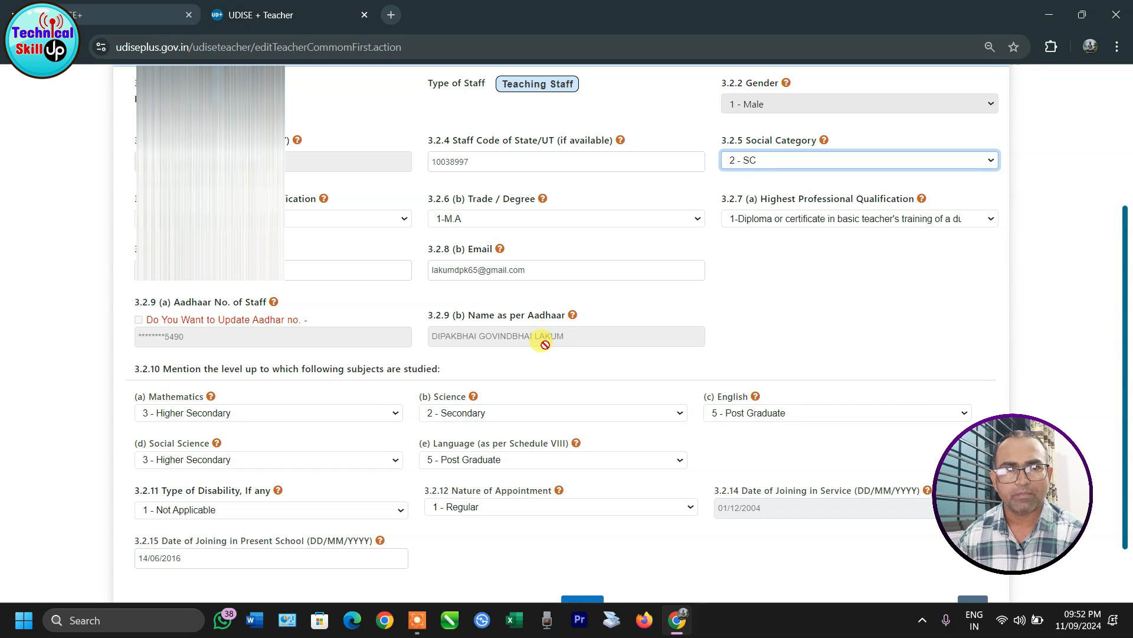
scroll(412, 390, down, 2)
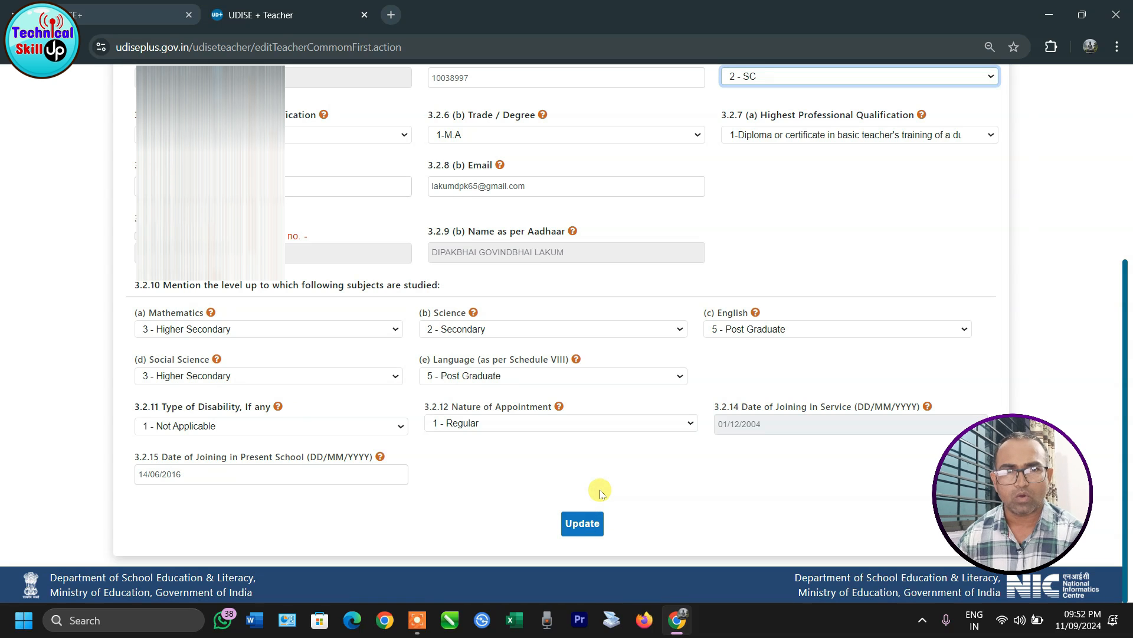
click(572, 524)
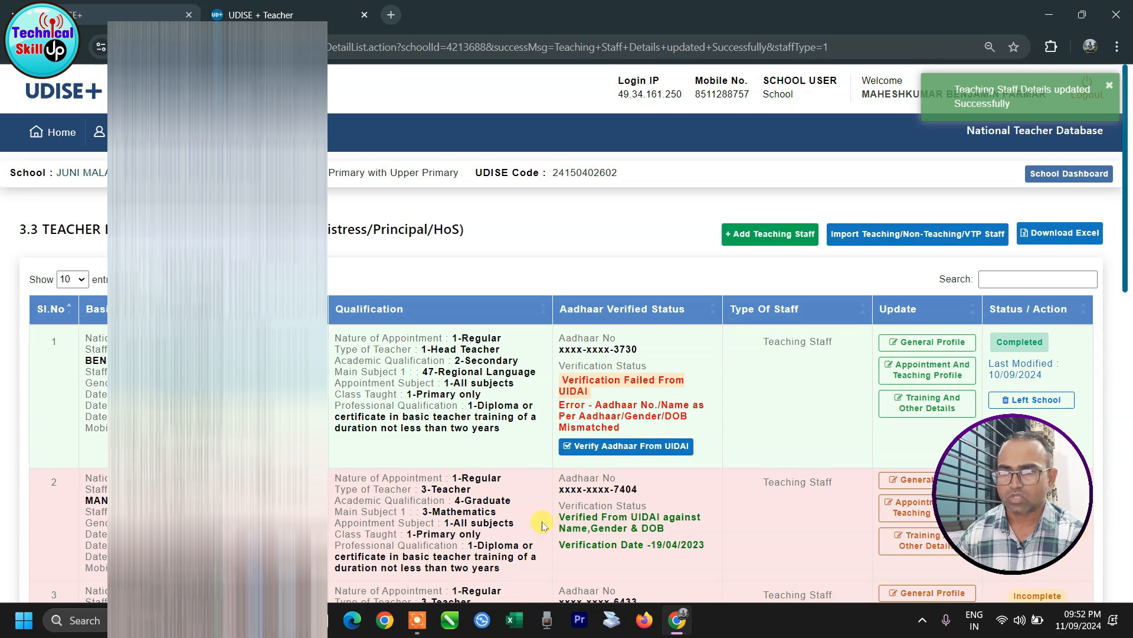
Step: Open row 5's Appointment And Teaching Profile from the staff list
scroll(990, 223, down, 10)
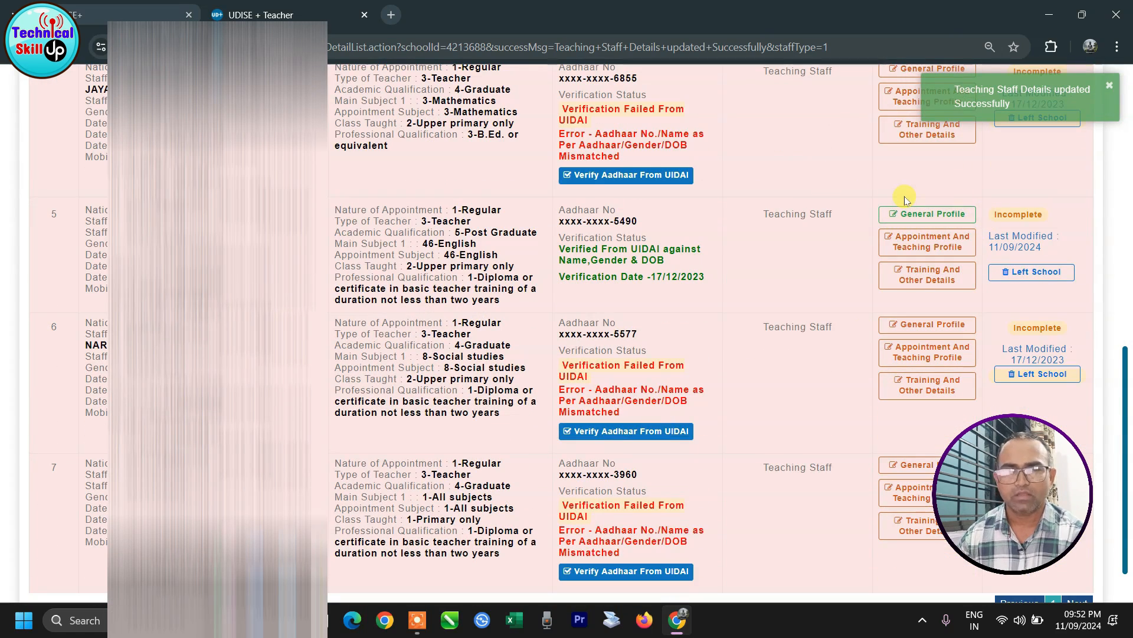
click(932, 250)
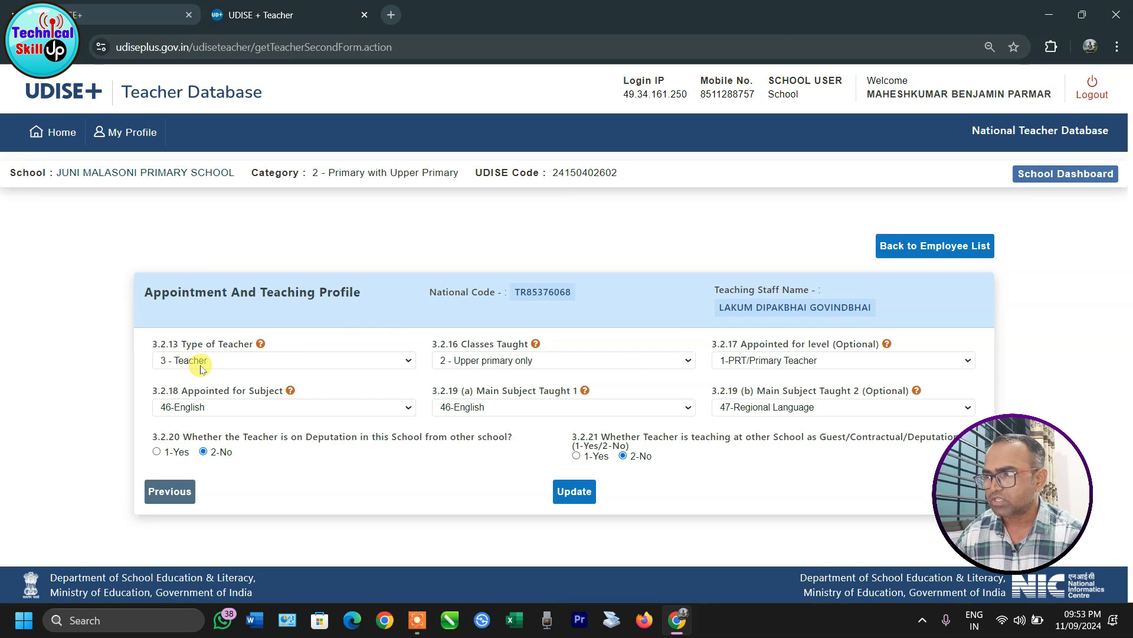
Step: Keep the teacher type as 3 - Teacher and save the Appointment And Teaching Profile
click(398, 364)
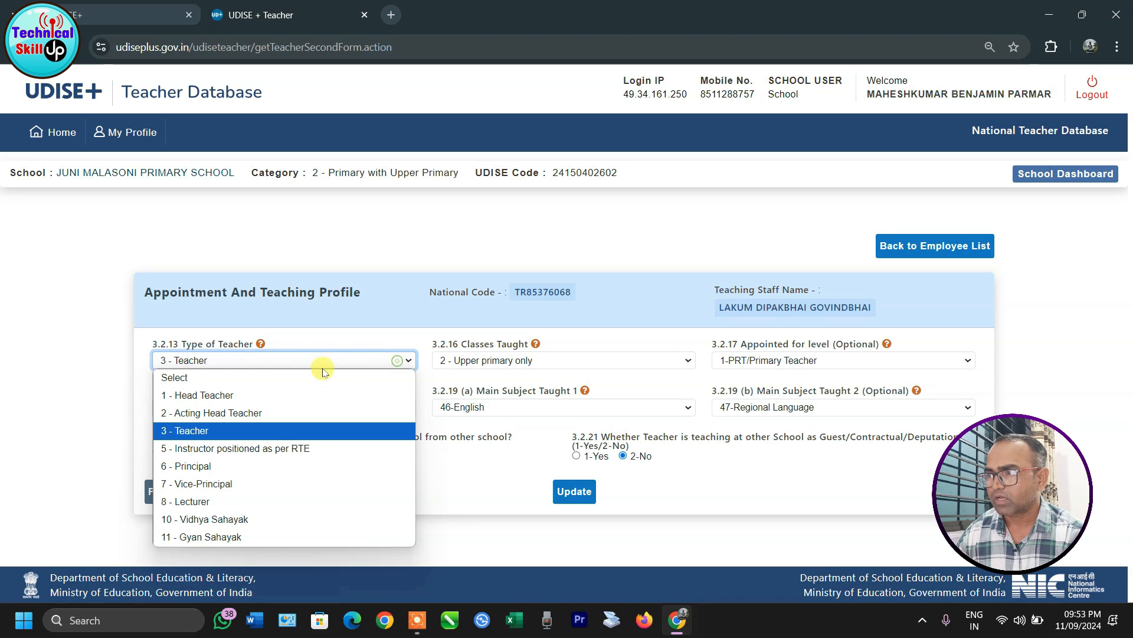
click(195, 431)
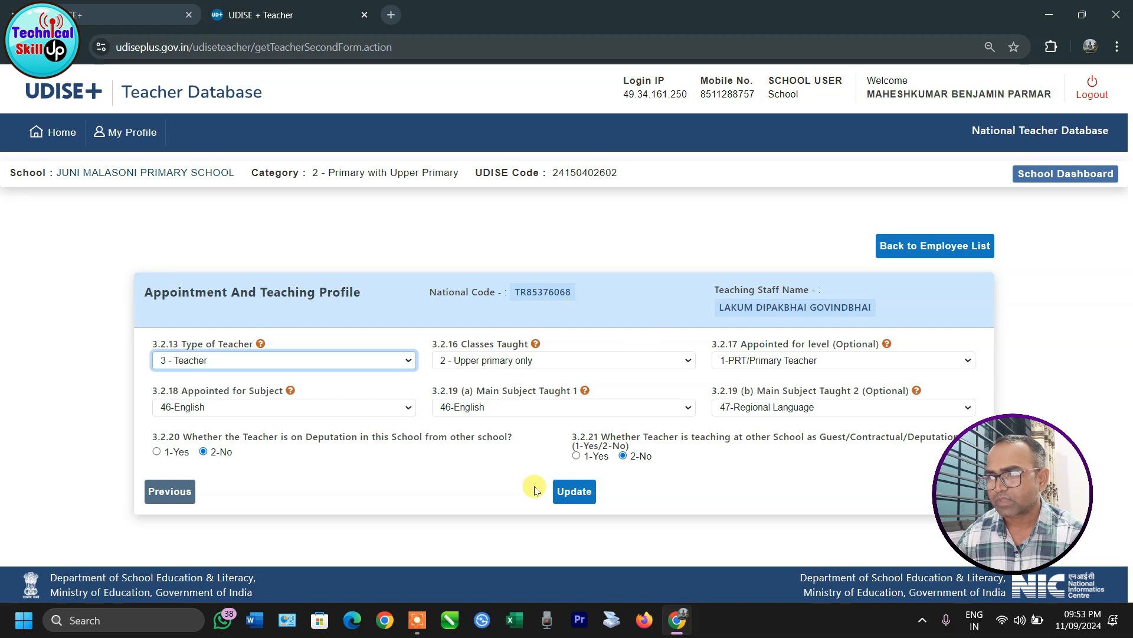
click(573, 492)
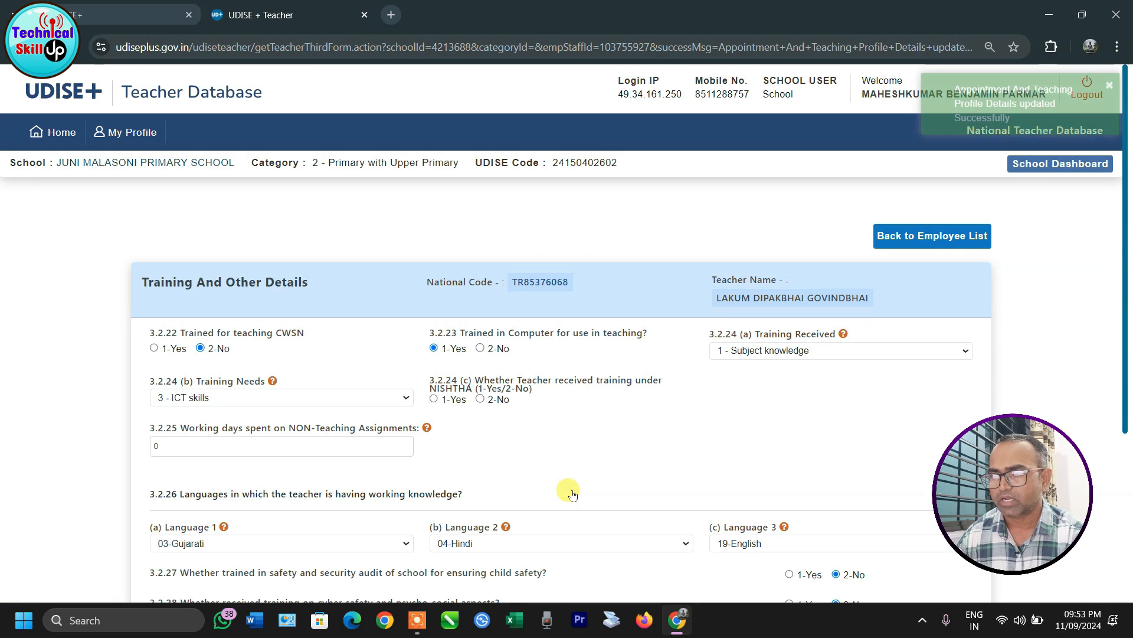
scroll(651, 412, down, 4)
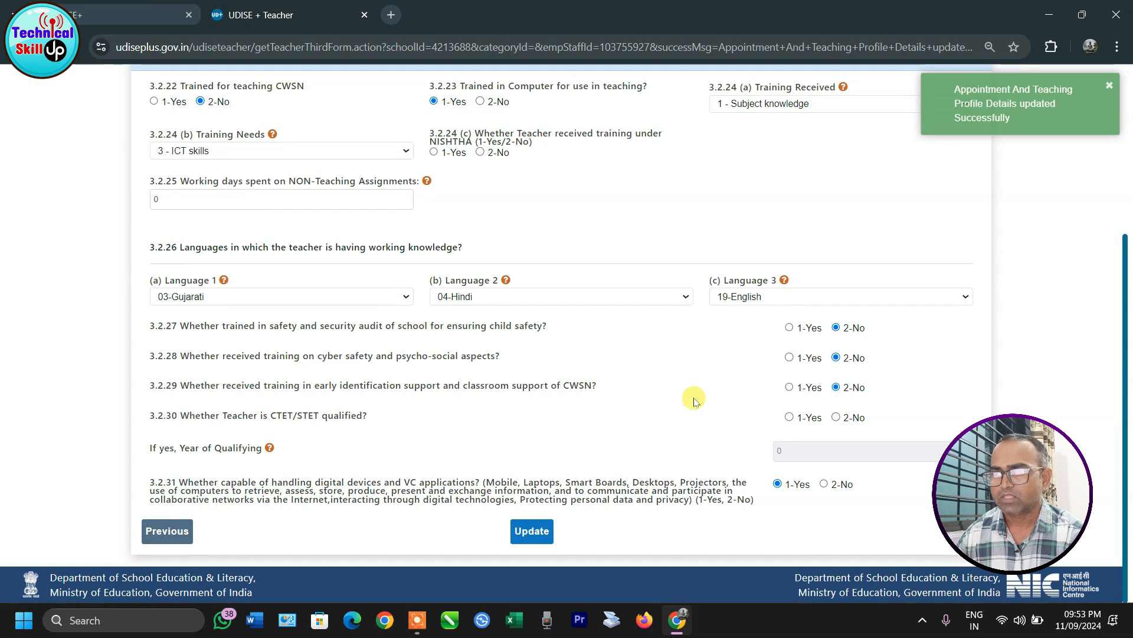
scroll(160, 437, up, 1)
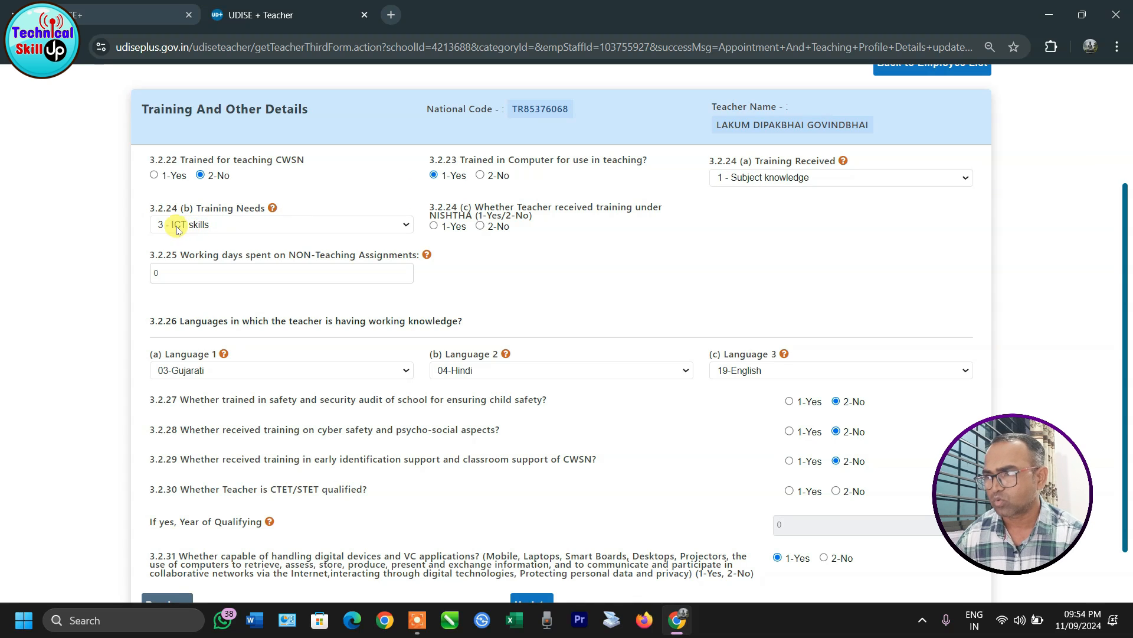
click(398, 232)
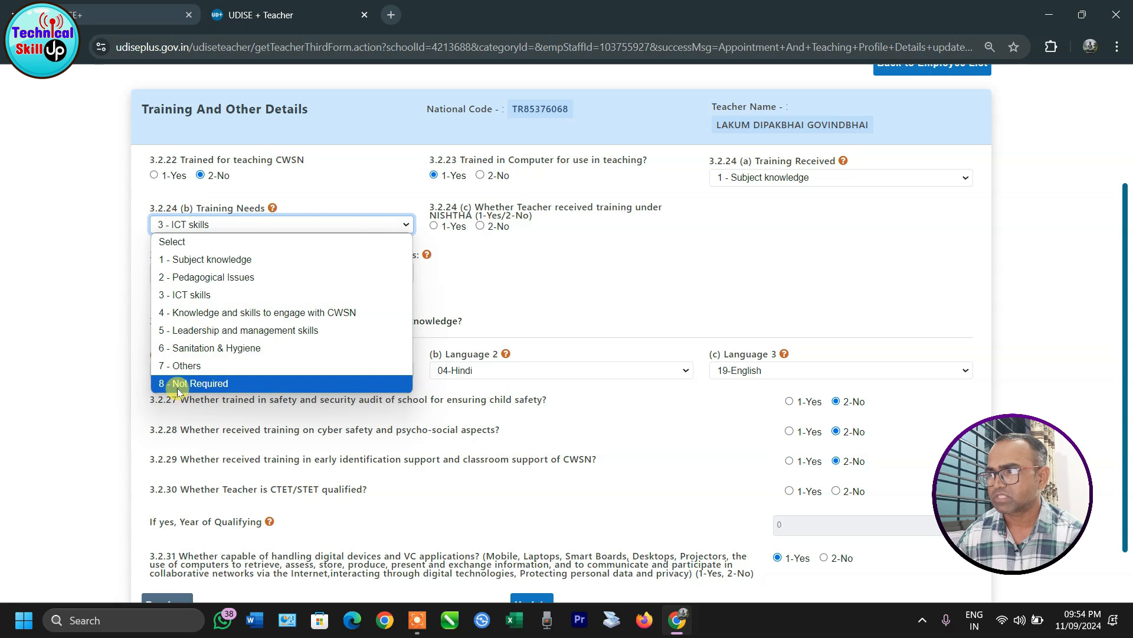
click(198, 296)
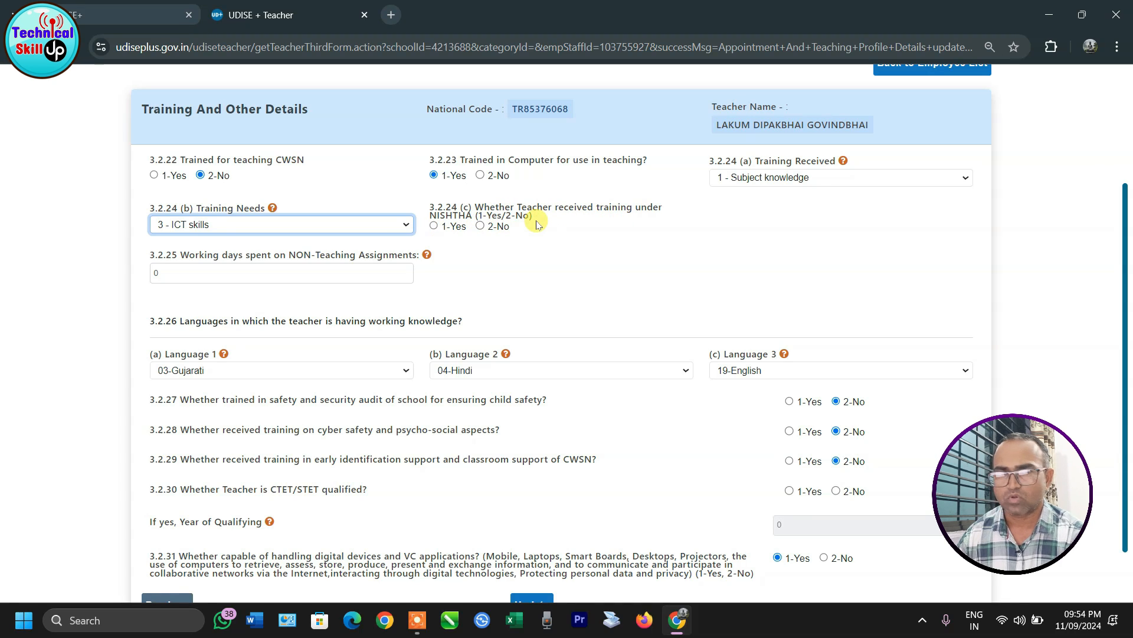
Step: Set NISHTHA training to 1-Yes, leave CTET/STET as 2-No, and save Training And Other Details
click(434, 225)
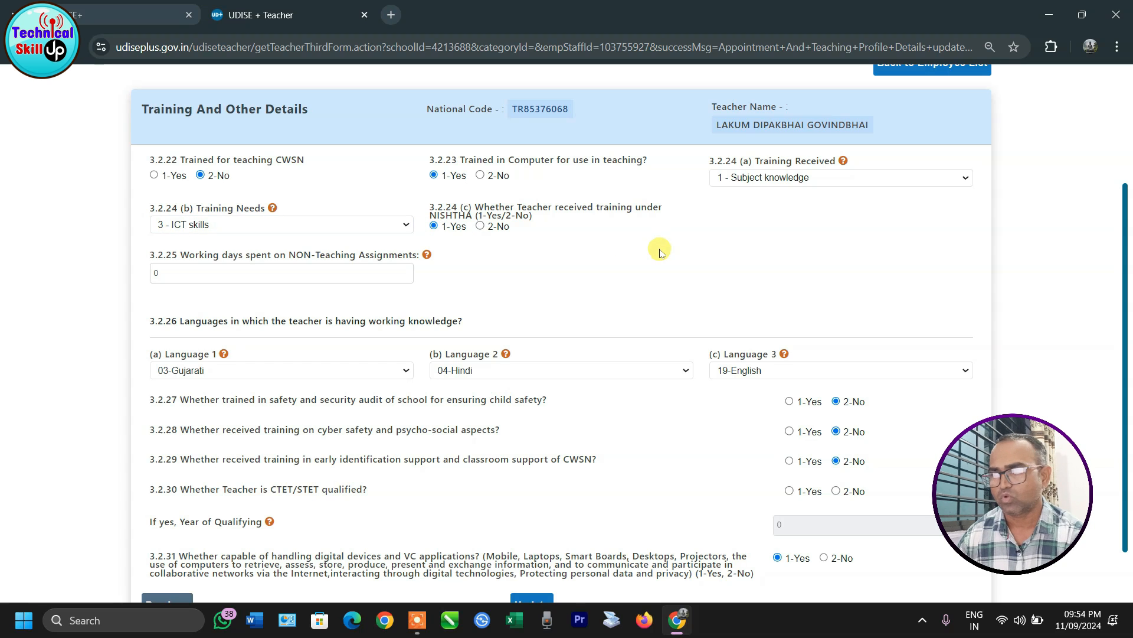
scroll(660, 252, down, 1)
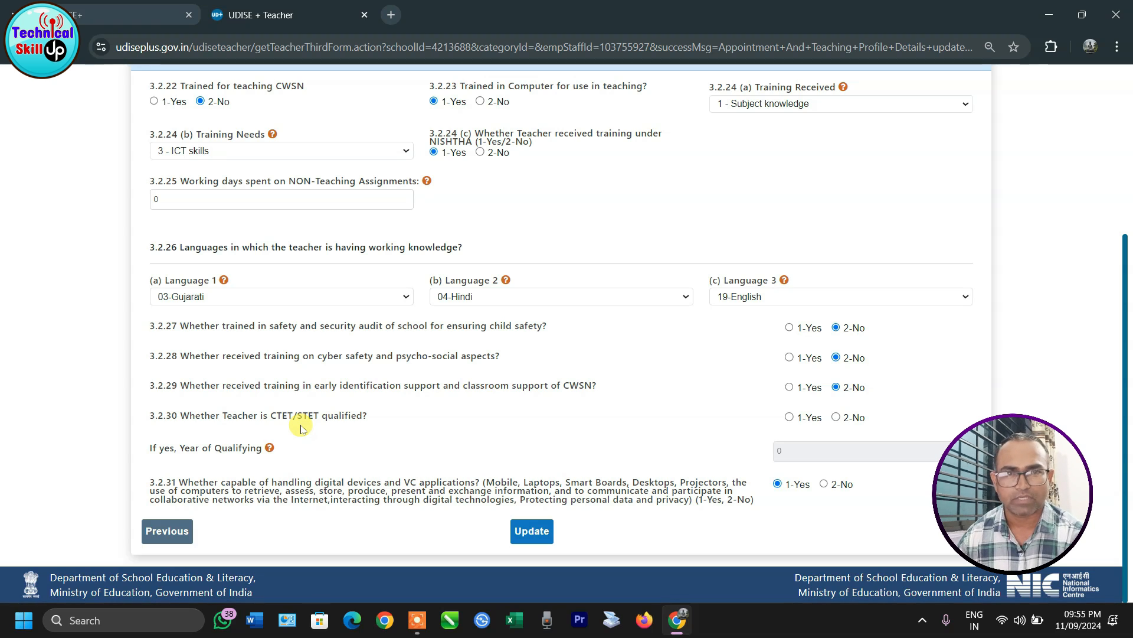
click(789, 417)
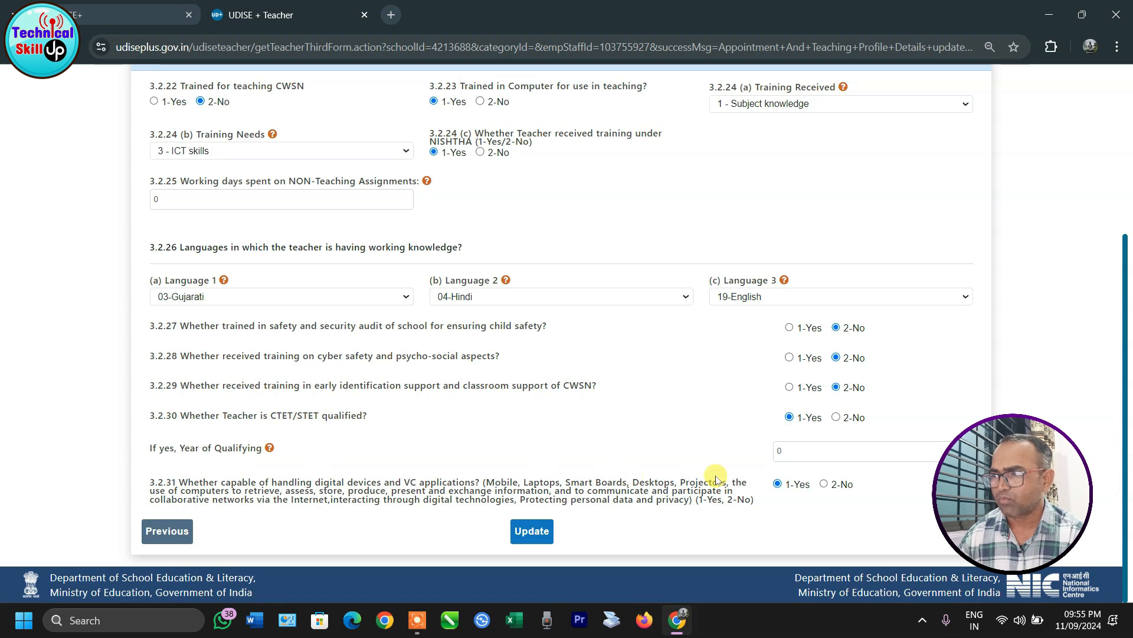
click(837, 417)
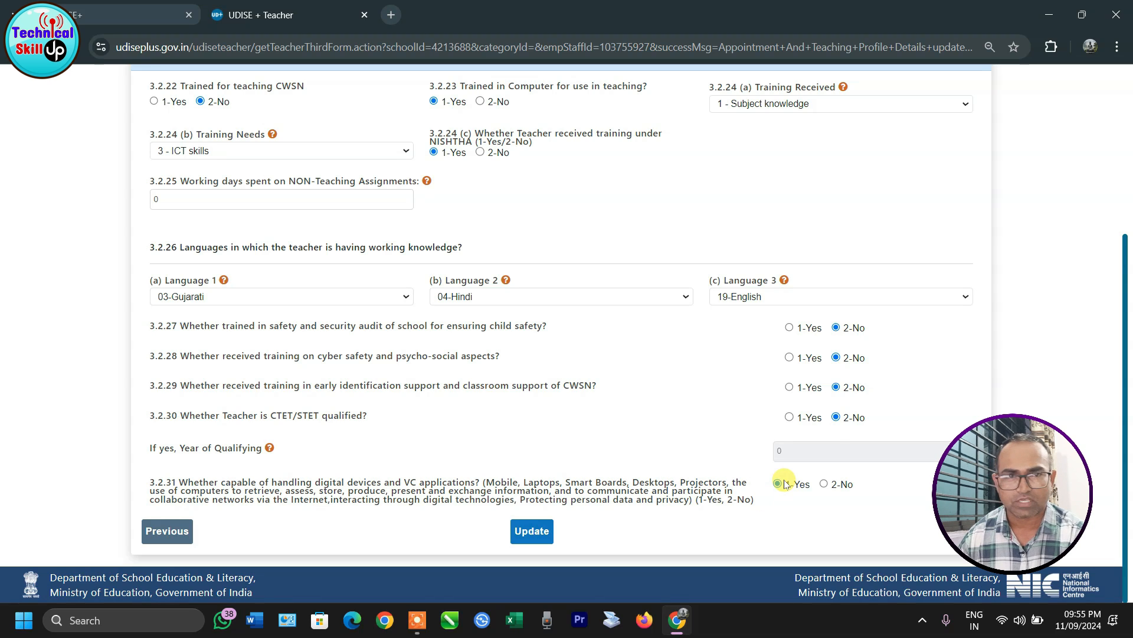
click(521, 534)
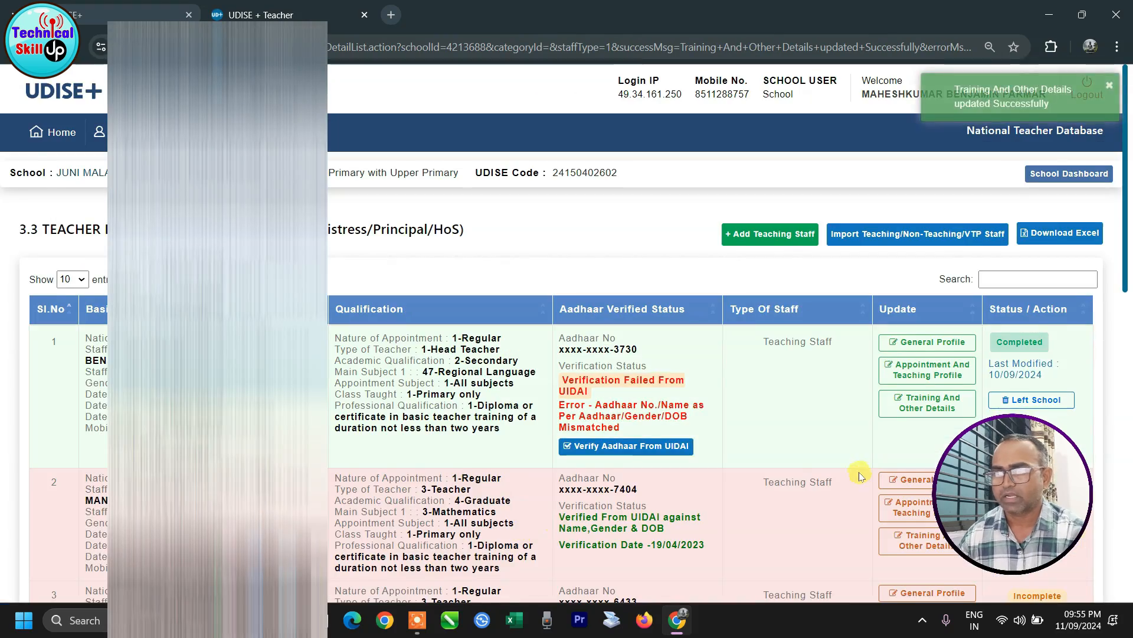
scroll(859, 476, down, 10)
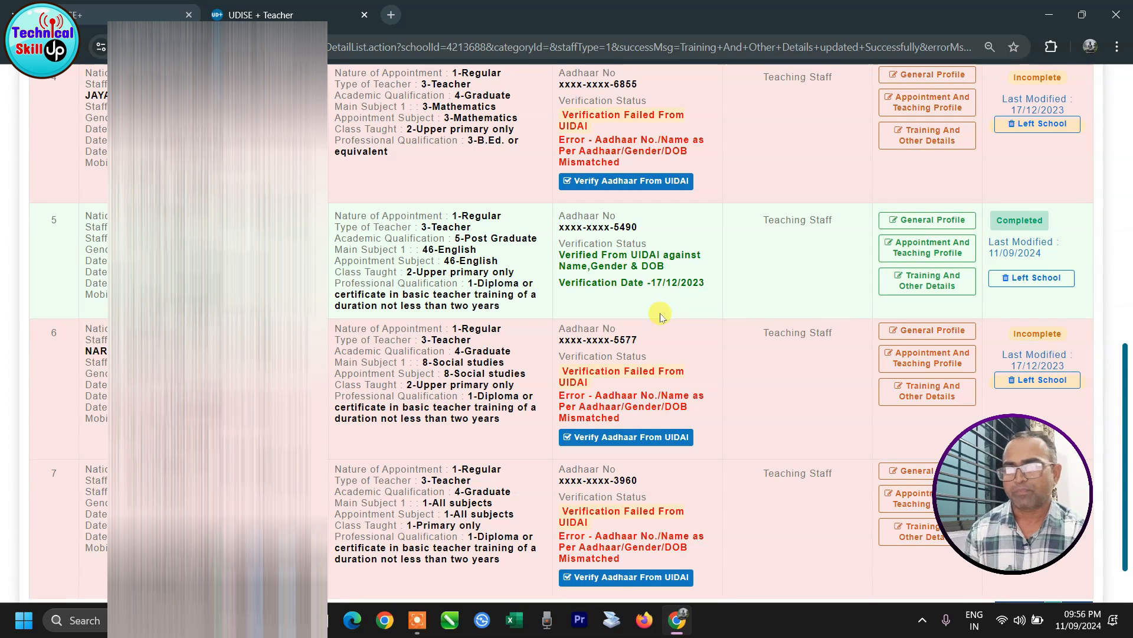
scroll(660, 317, down, 1)
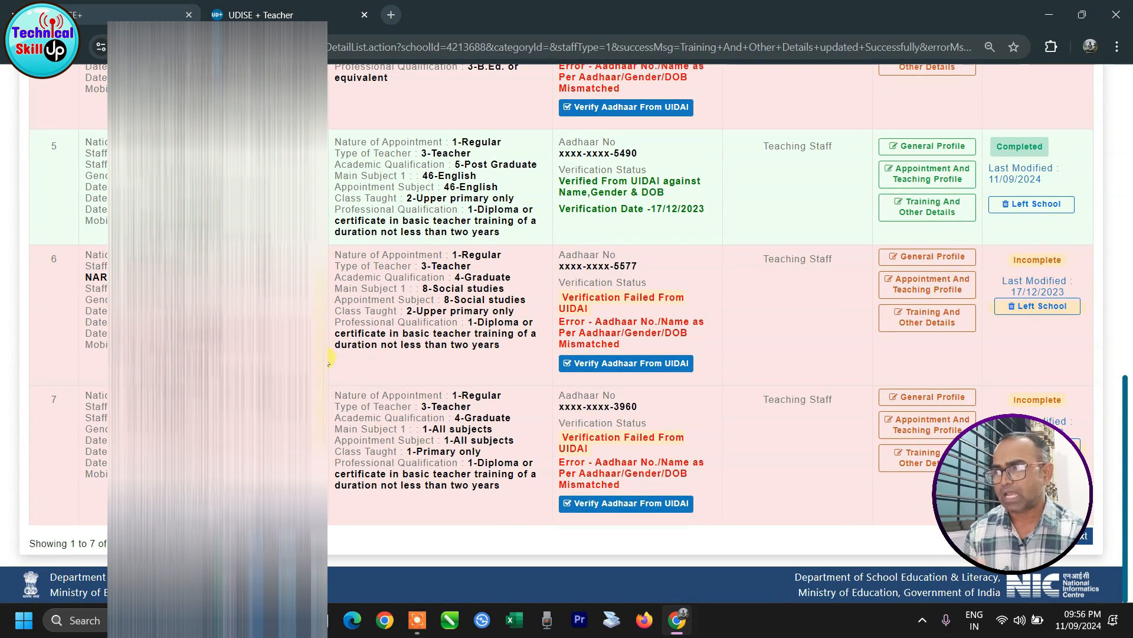
scroll(424, 395, up, 6)
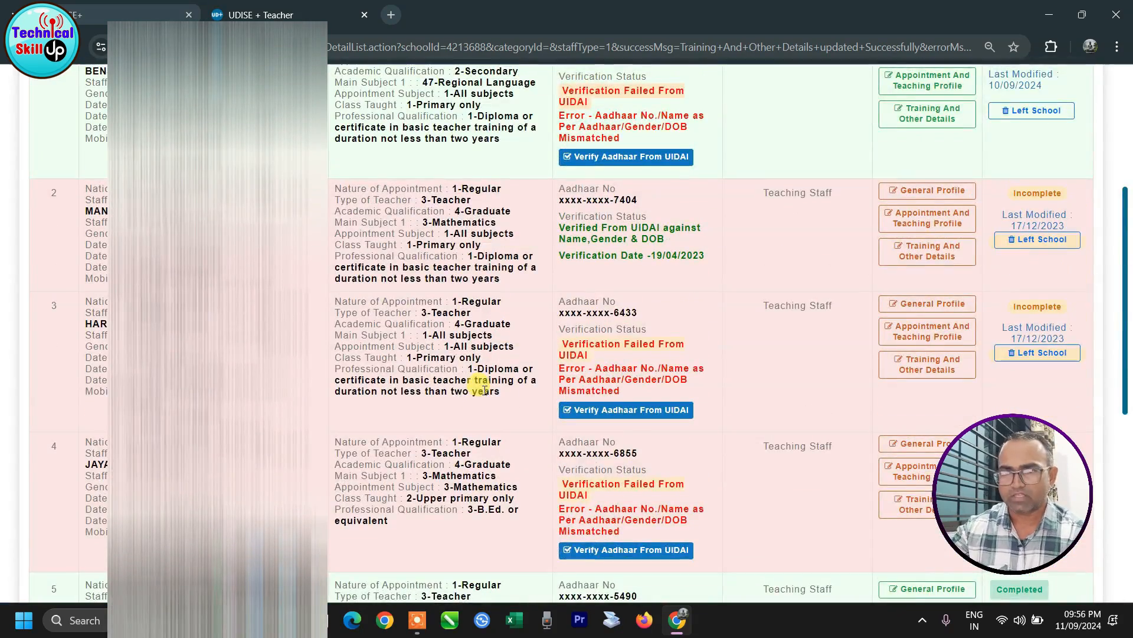
scroll(483, 390, up, 2)
scroll(513, 394, down, 4)
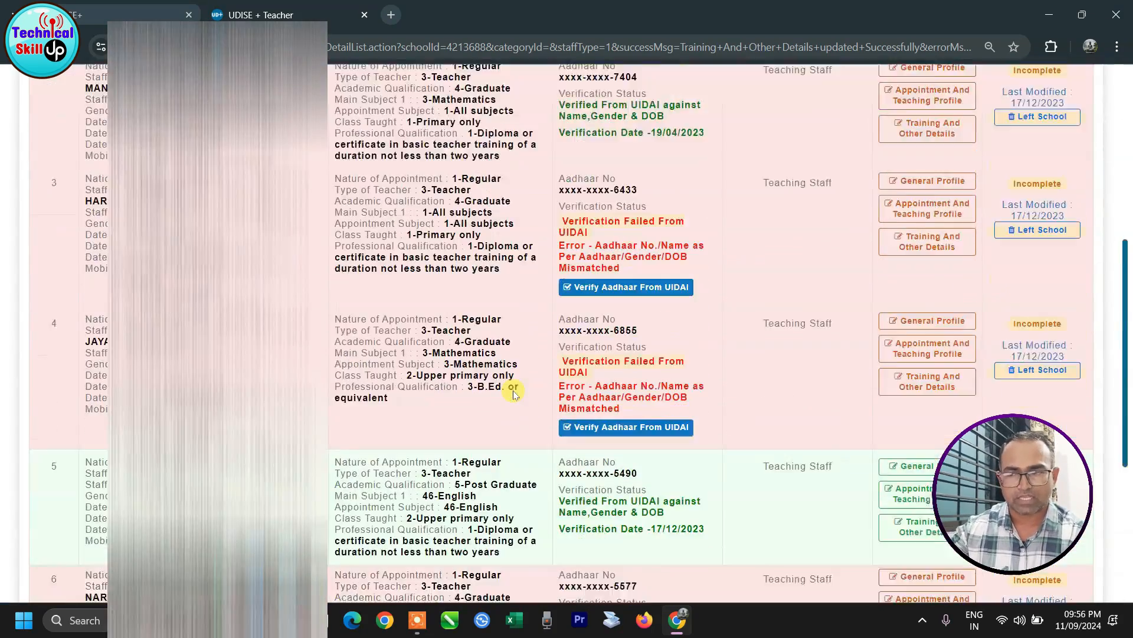
scroll(513, 393, down, 3)
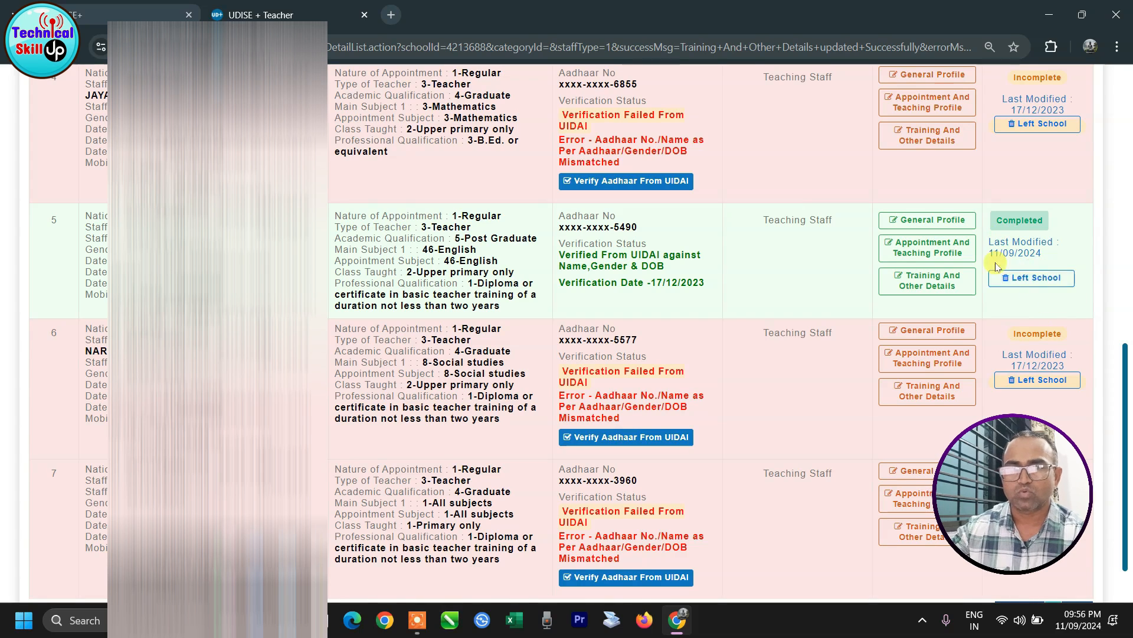
click(1034, 279)
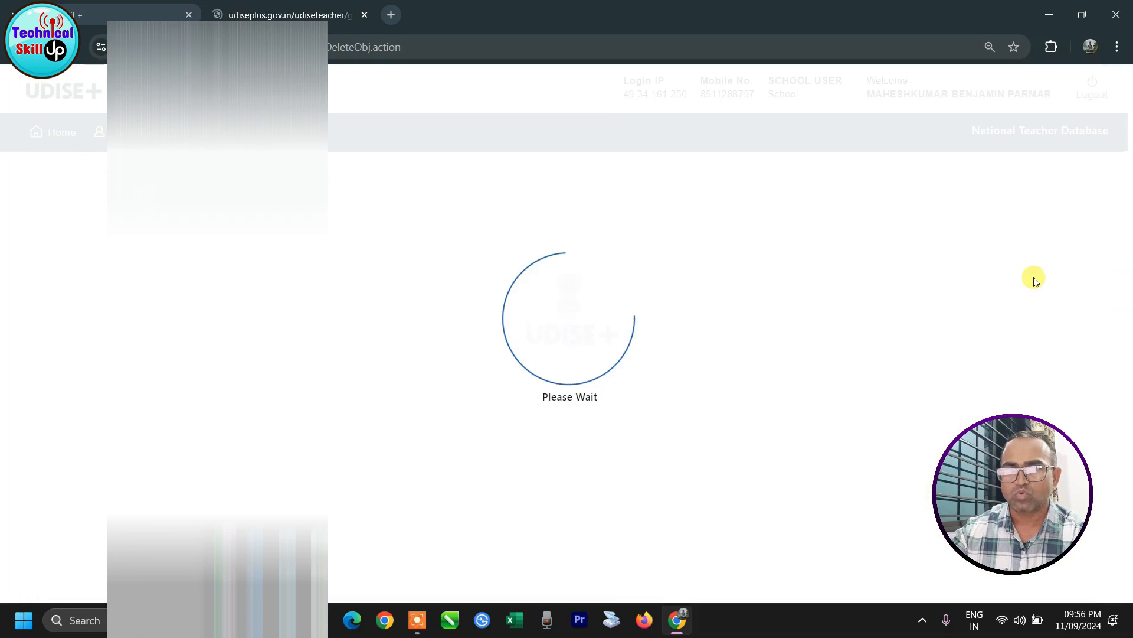
scroll(508, 338, down, 1)
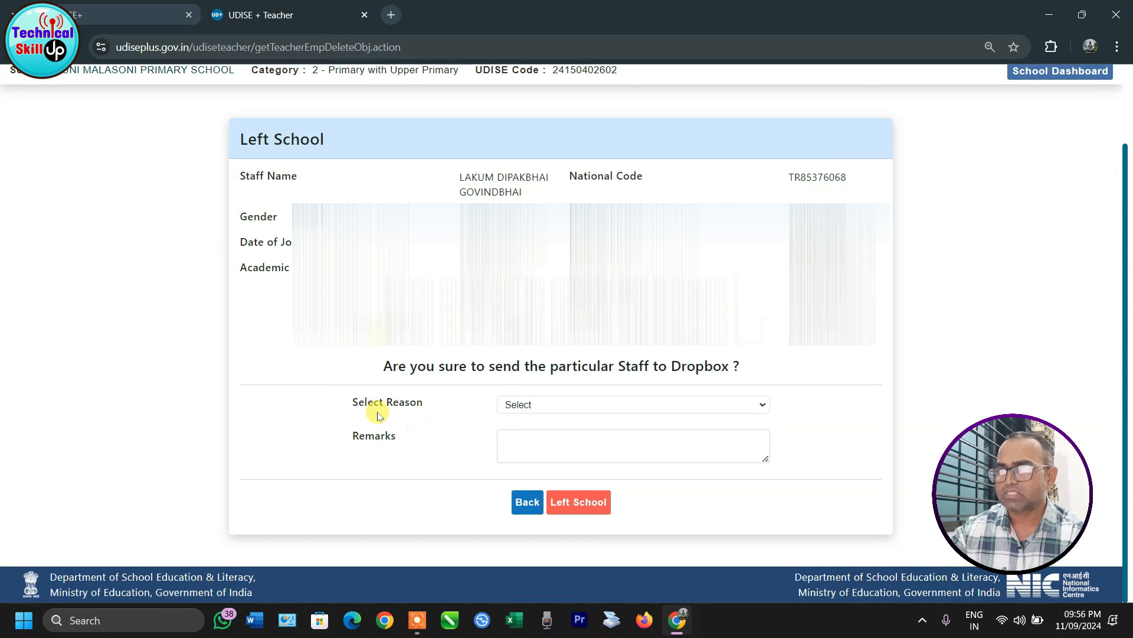
click(519, 405)
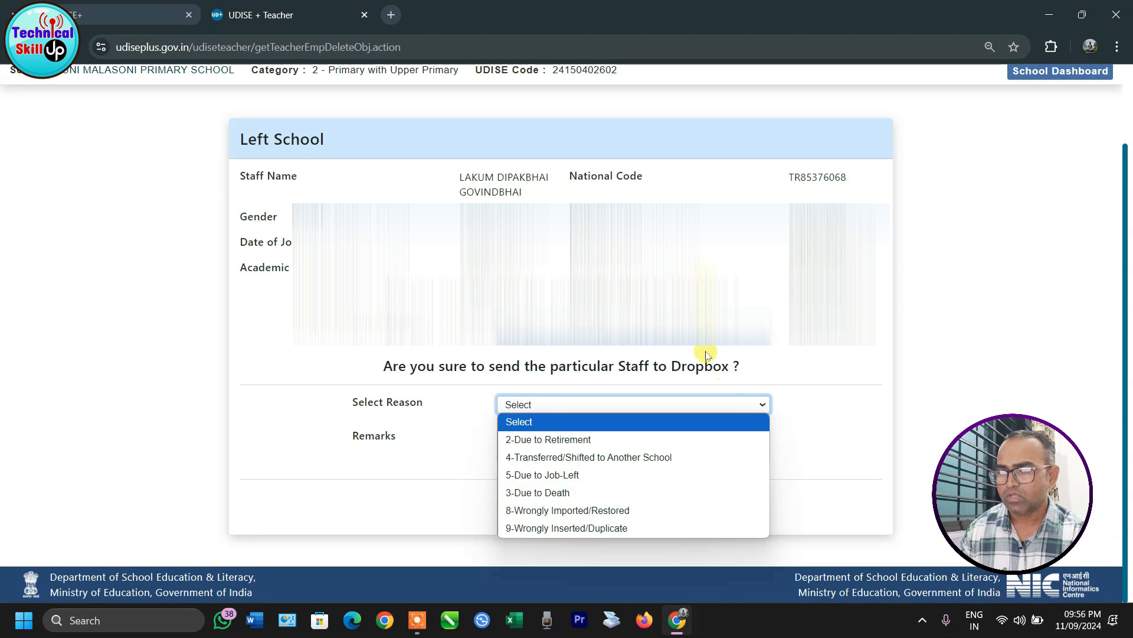
click(711, 251)
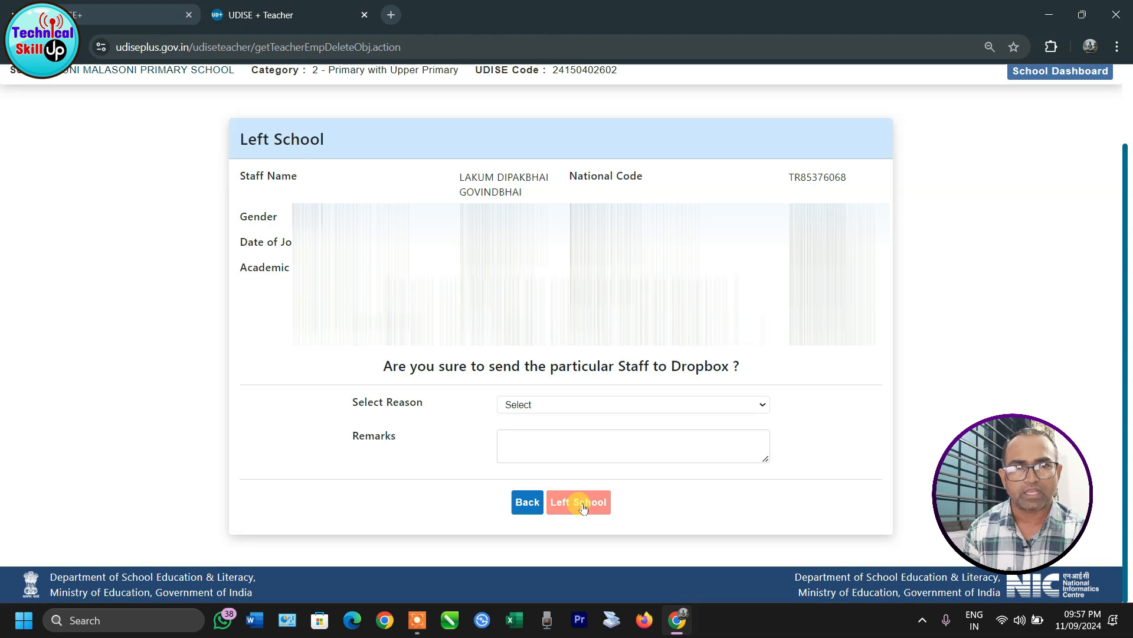
click(527, 506)
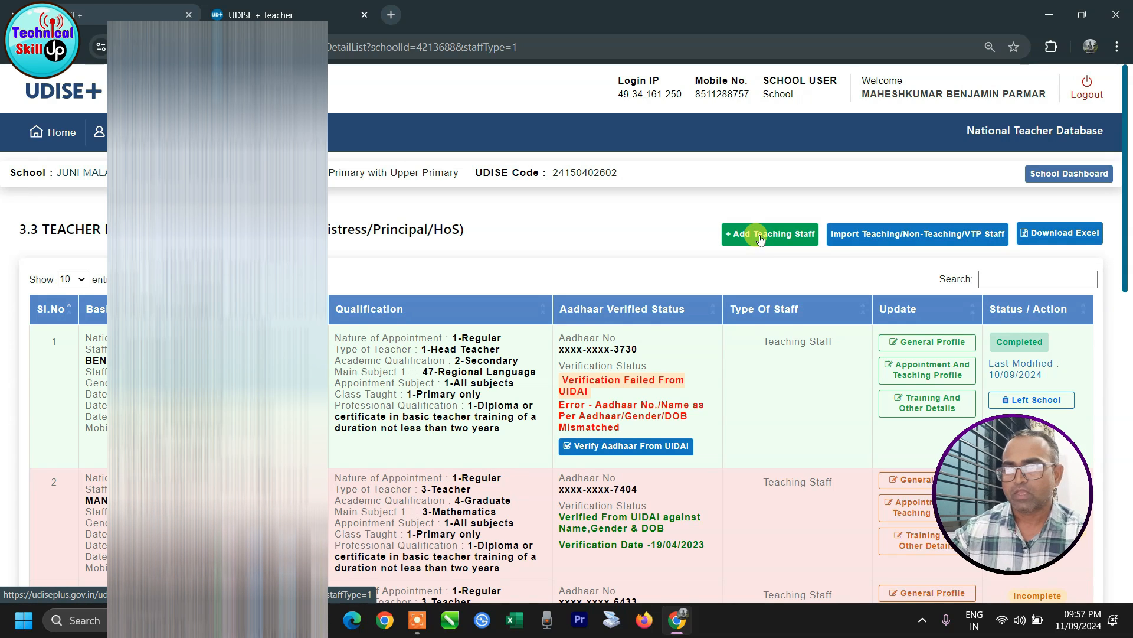
Step: Look over the Add New Teaching Staff form, then go back to the employee list
click(760, 235)
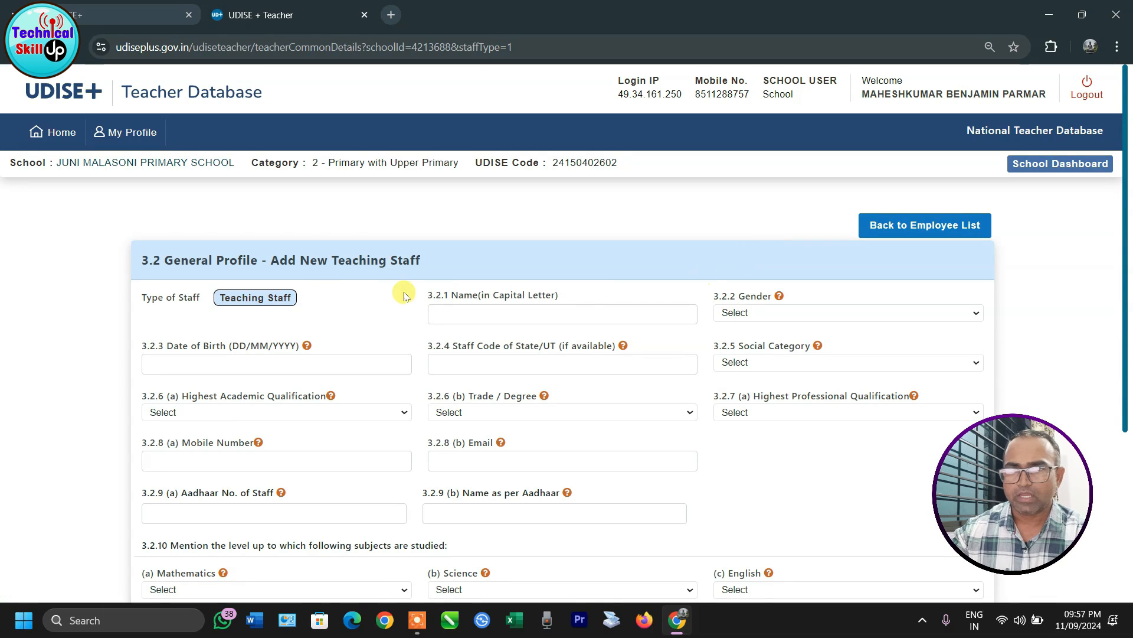
scroll(306, 295, down, 3)
scroll(307, 295, down, 2)
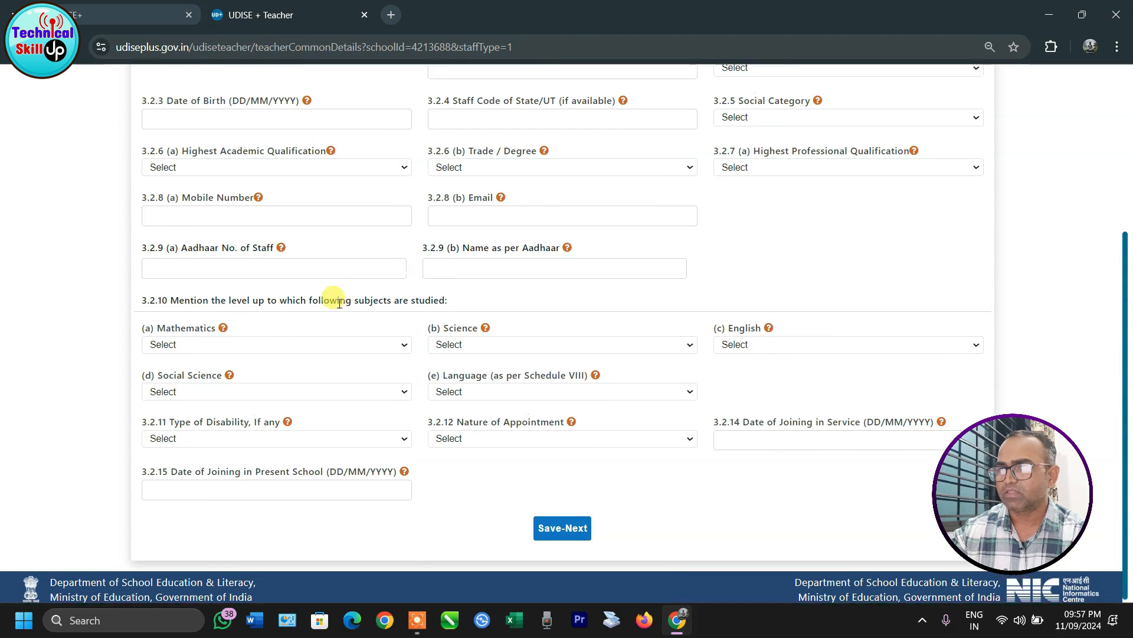
scroll(222, 228, up, 1)
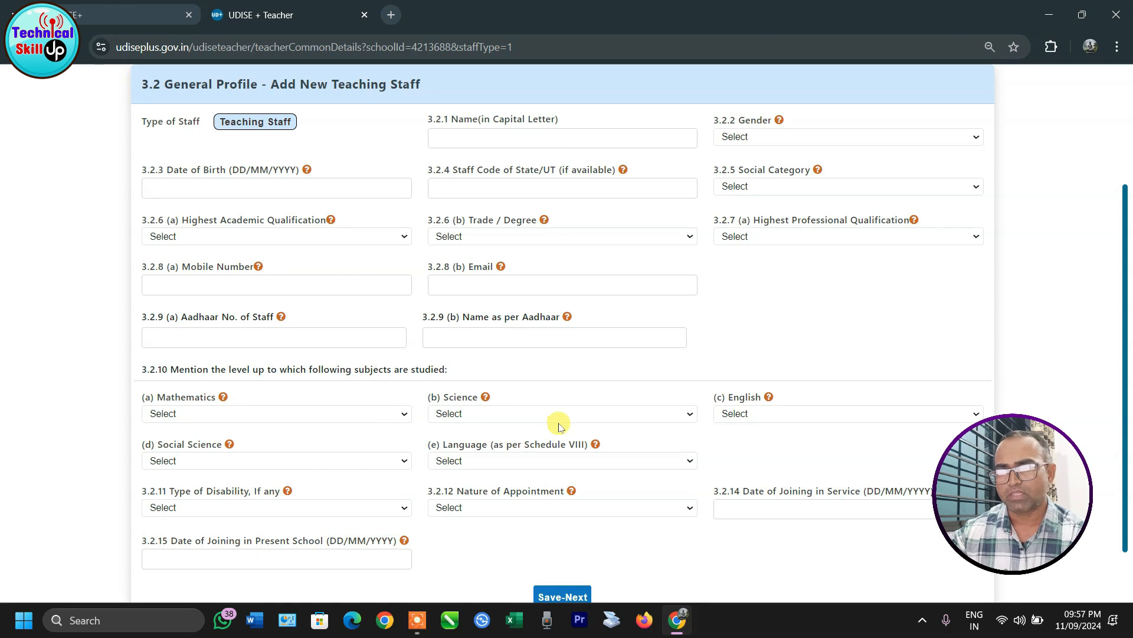
scroll(537, 562, down, 1)
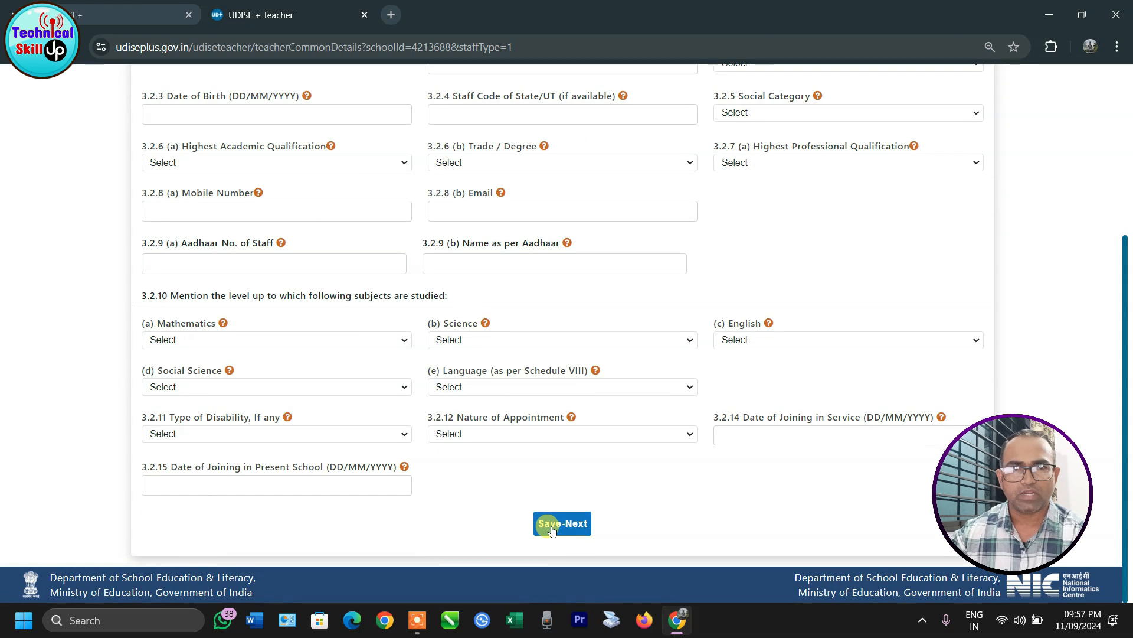
scroll(558, 454, up, 3)
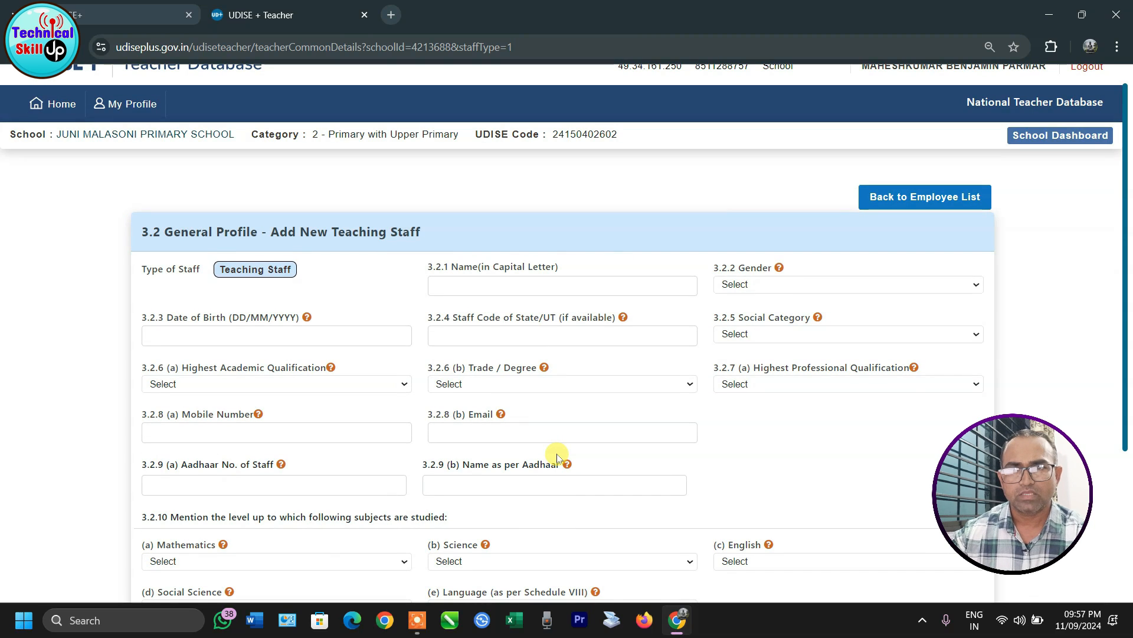
click(891, 196)
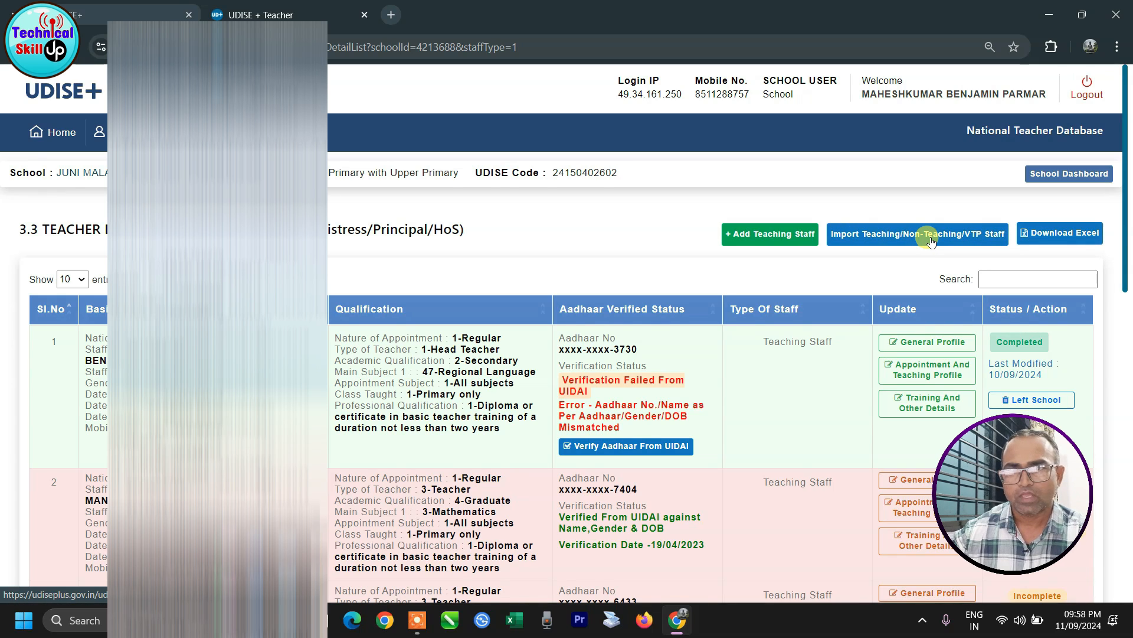
click(931, 241)
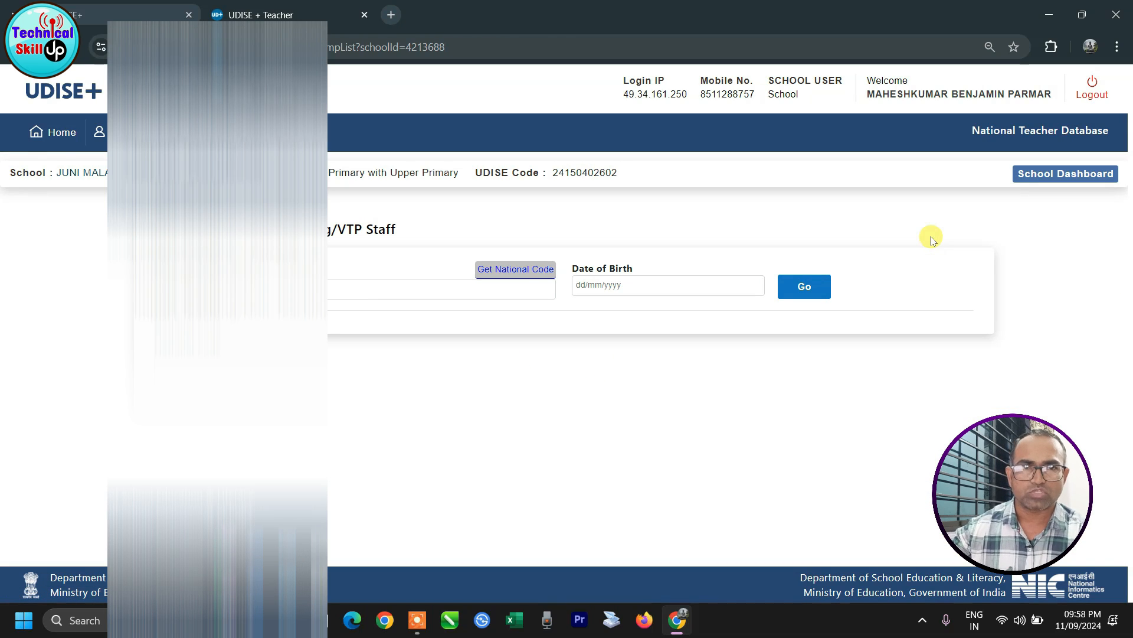
click(174, 290)
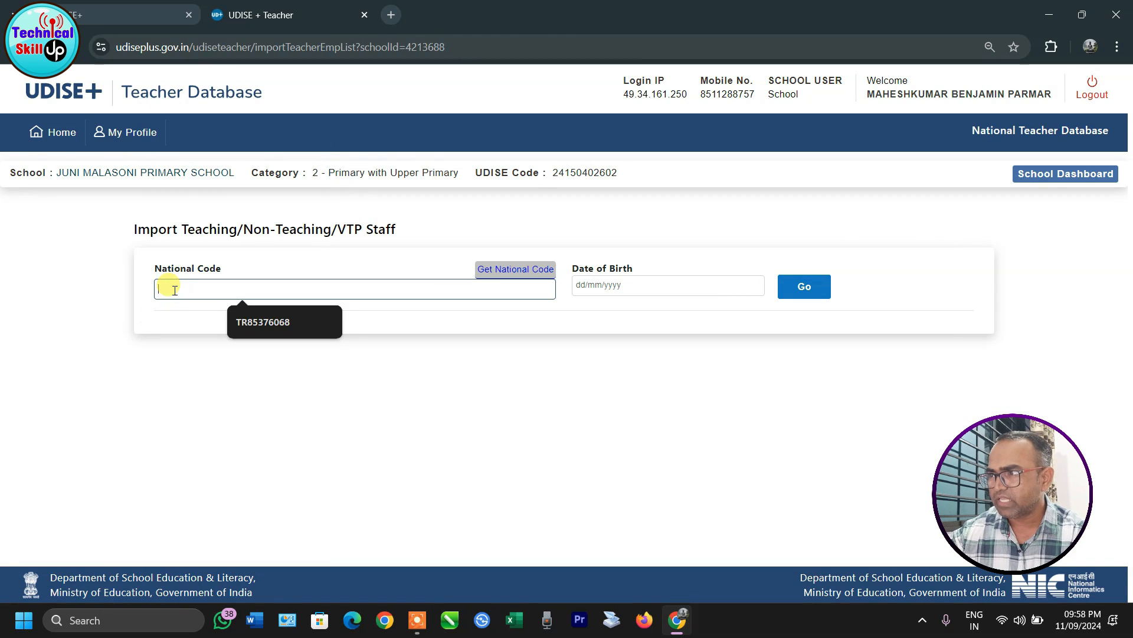
click(349, 352)
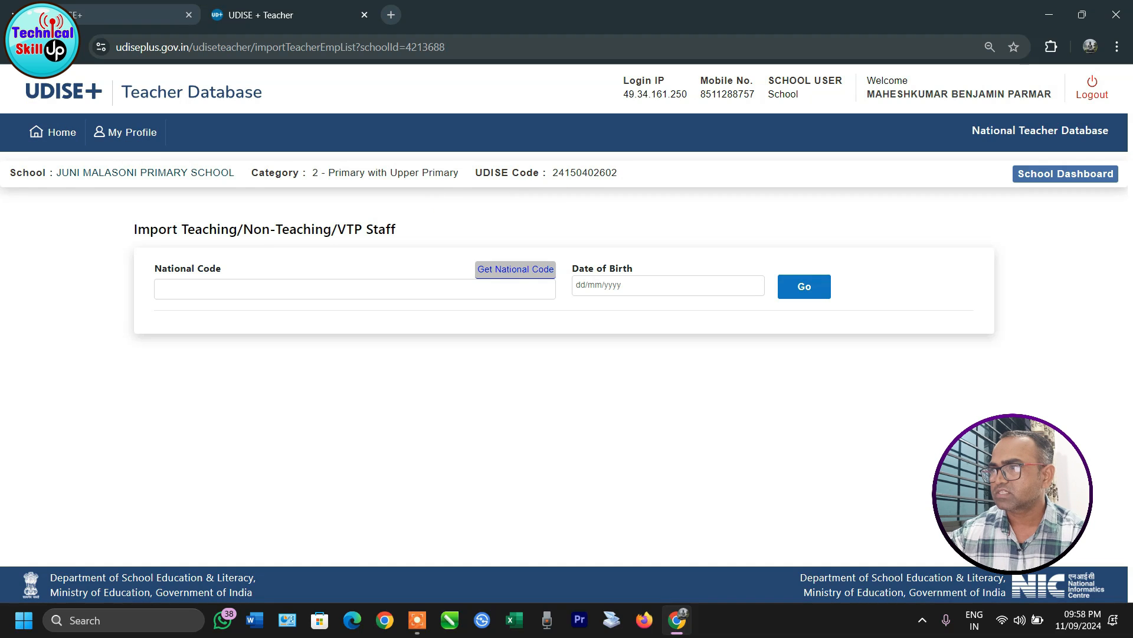
click(18, 48)
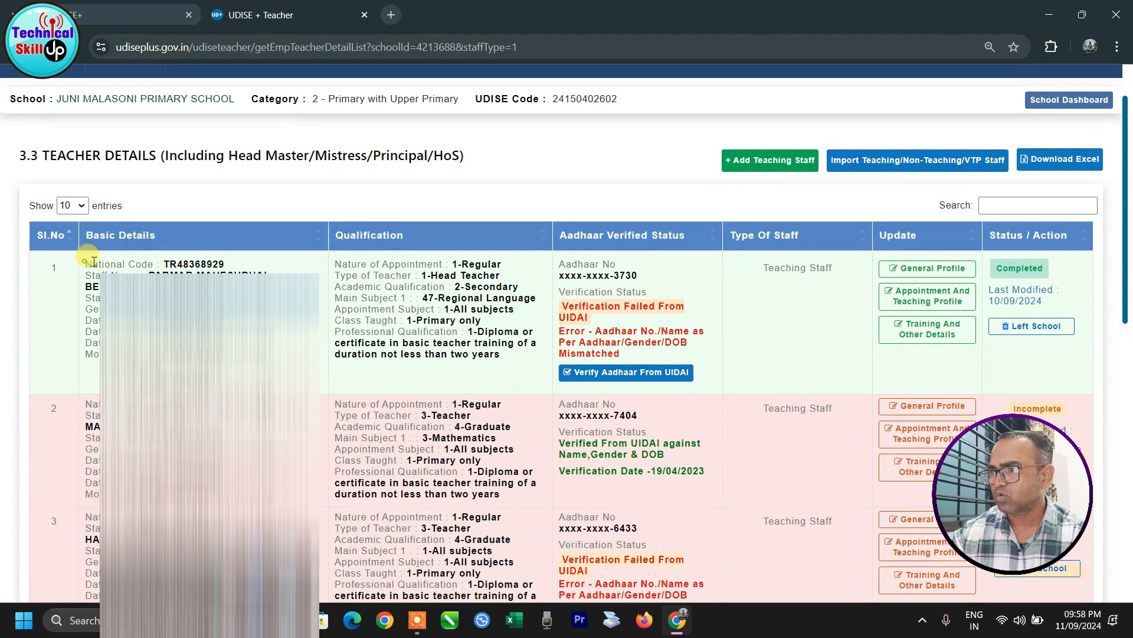
drag(87, 264, 233, 263)
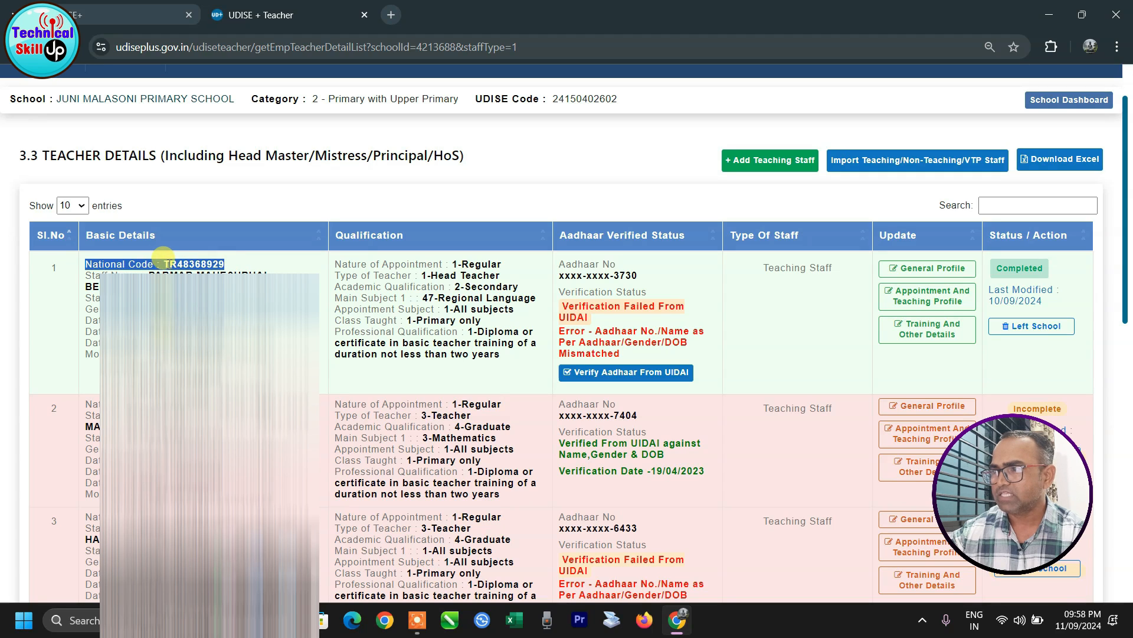
click(203, 266)
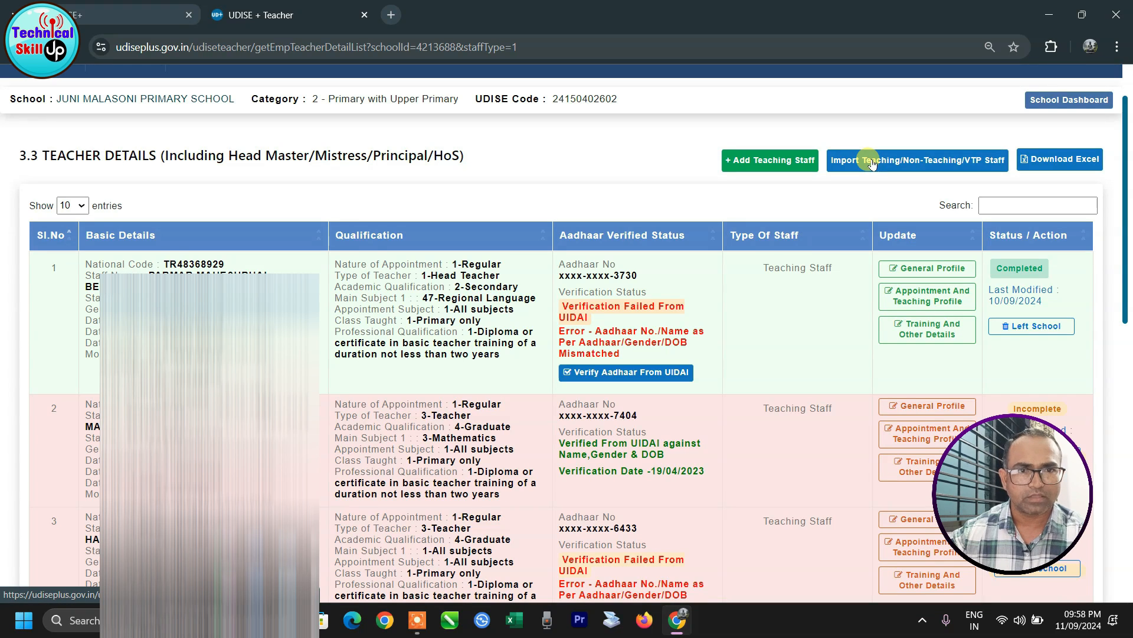
Step: Open Import Teaching/Non-Teaching/VTP Staff, view the Aadhaar/DOB national code lookup, then close it
click(872, 163)
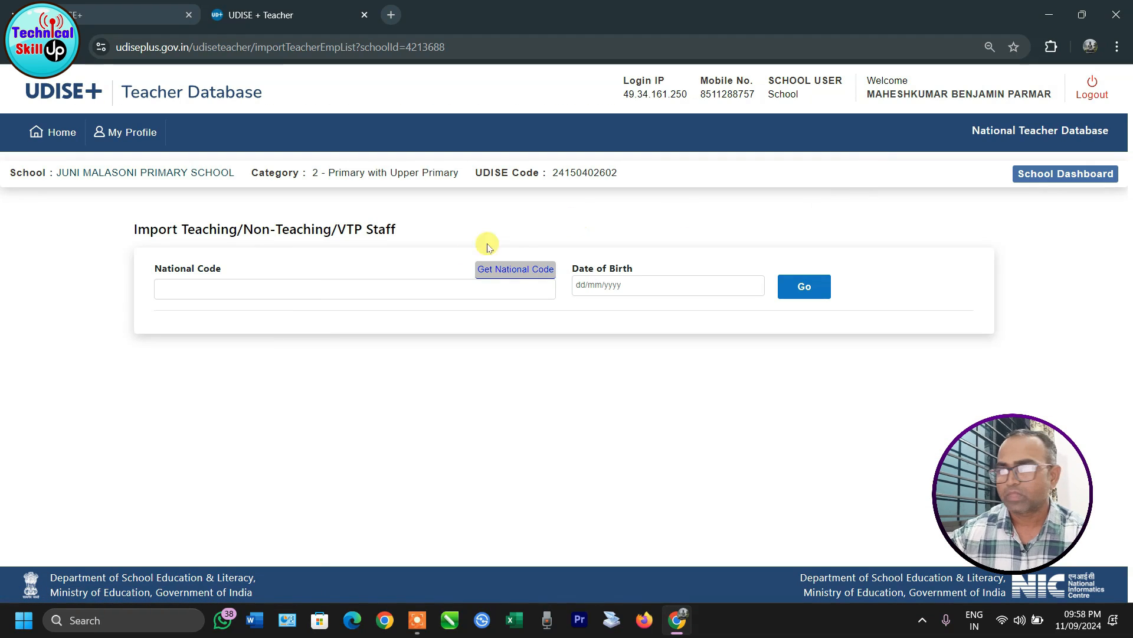
click(224, 289)
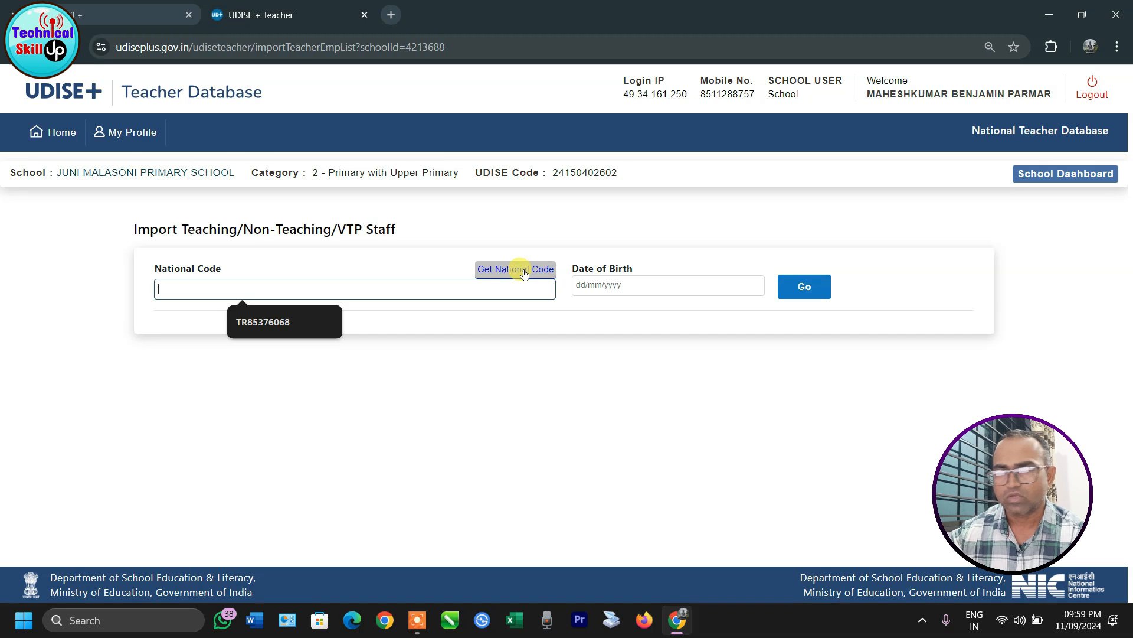
click(523, 272)
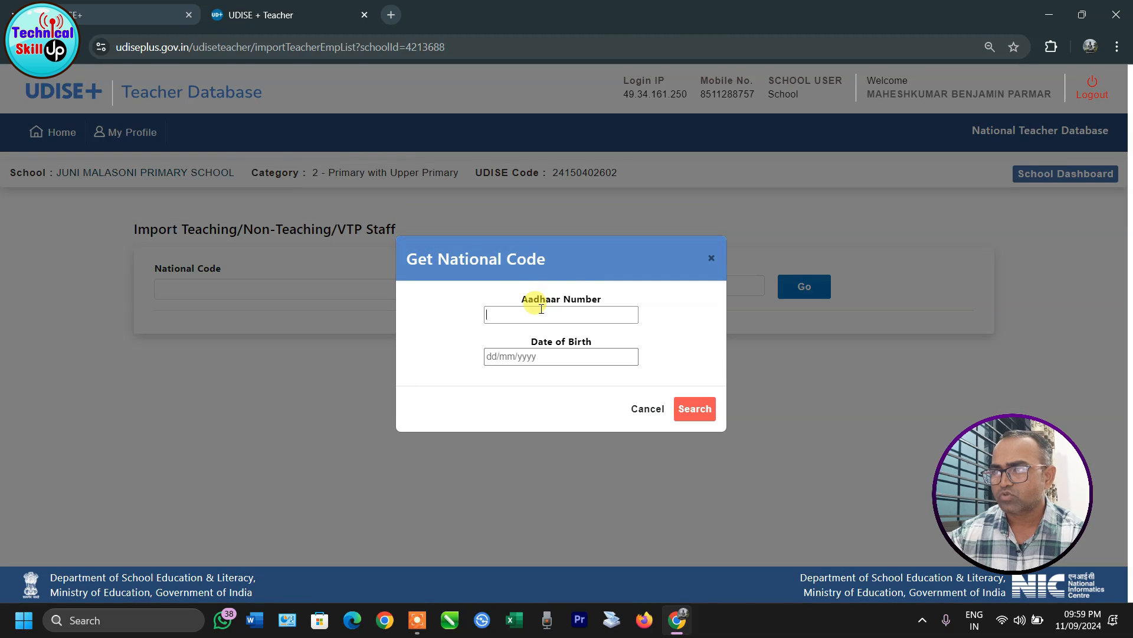
click(535, 354)
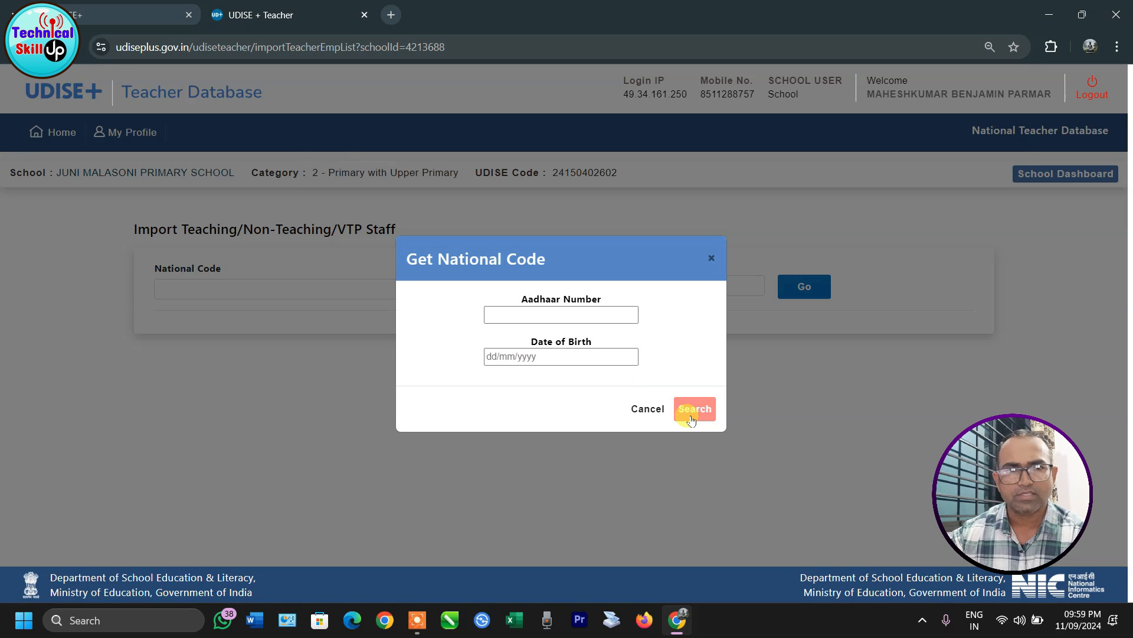
click(648, 410)
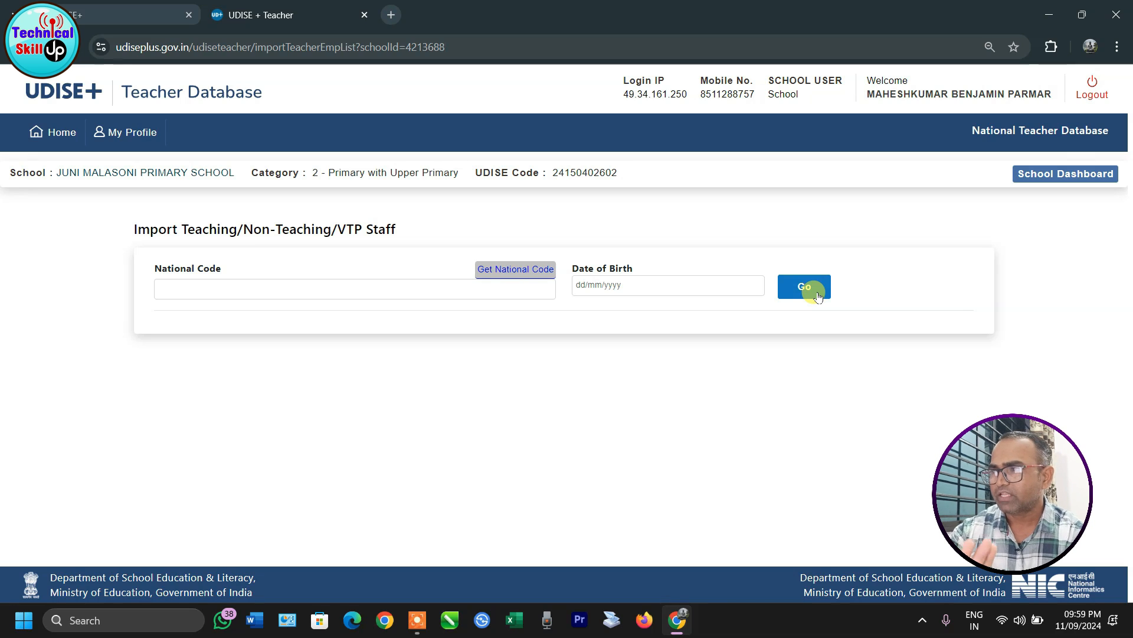
click(1057, 174)
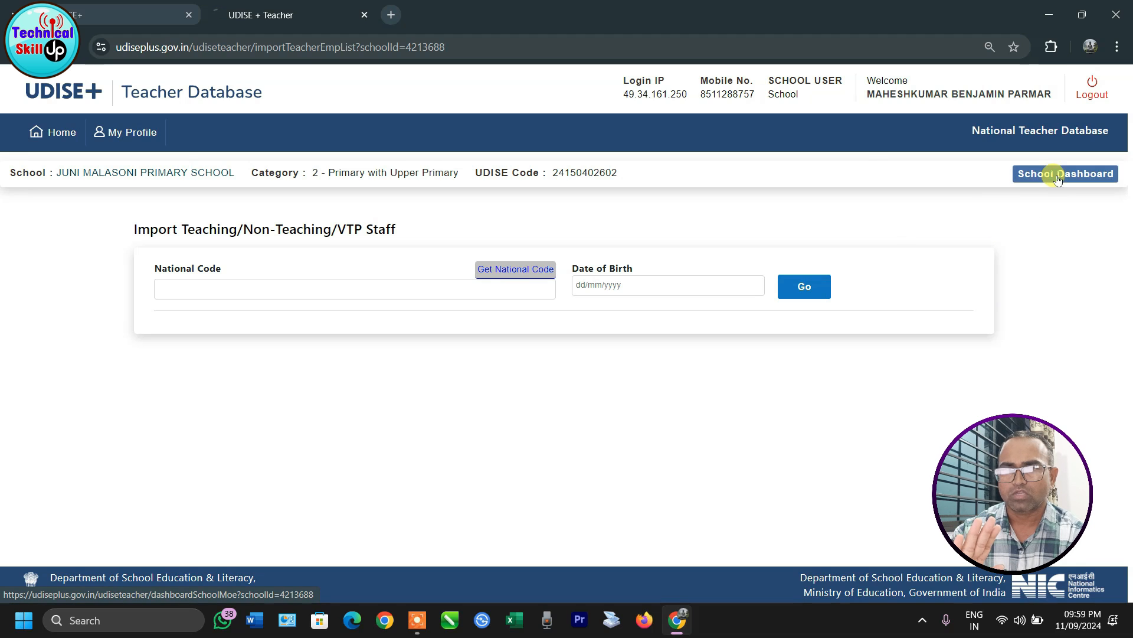
Step: Highlight the 'Not Marked Completed' overall status for the 7 regular teaching staff, then begin marking complete
scroll(405, 364, down, 1)
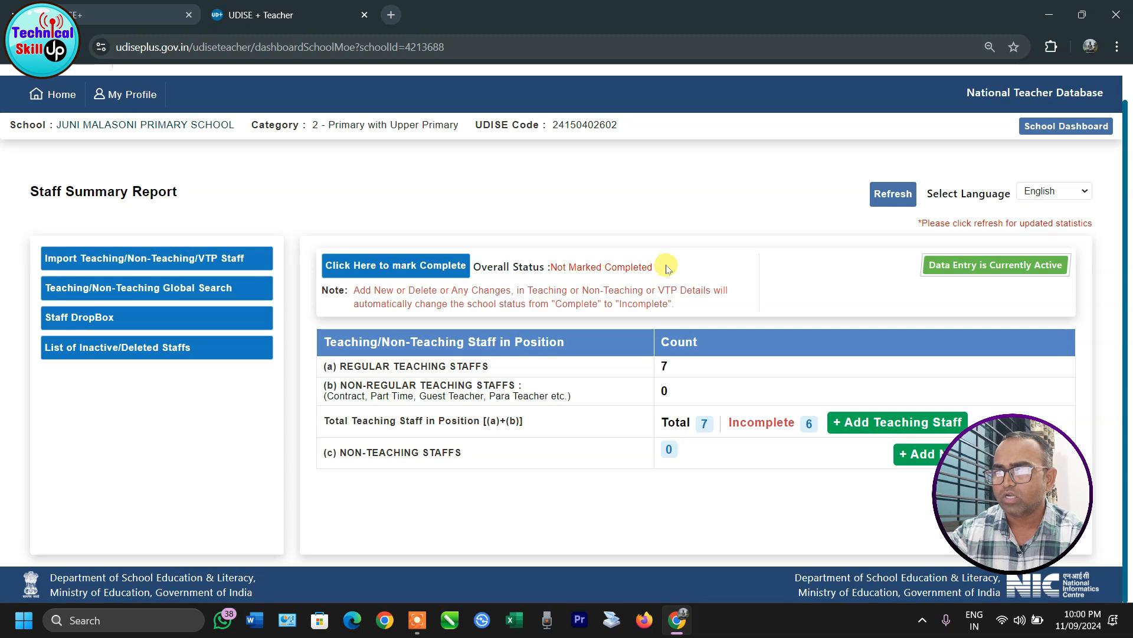
drag(660, 267, 542, 266)
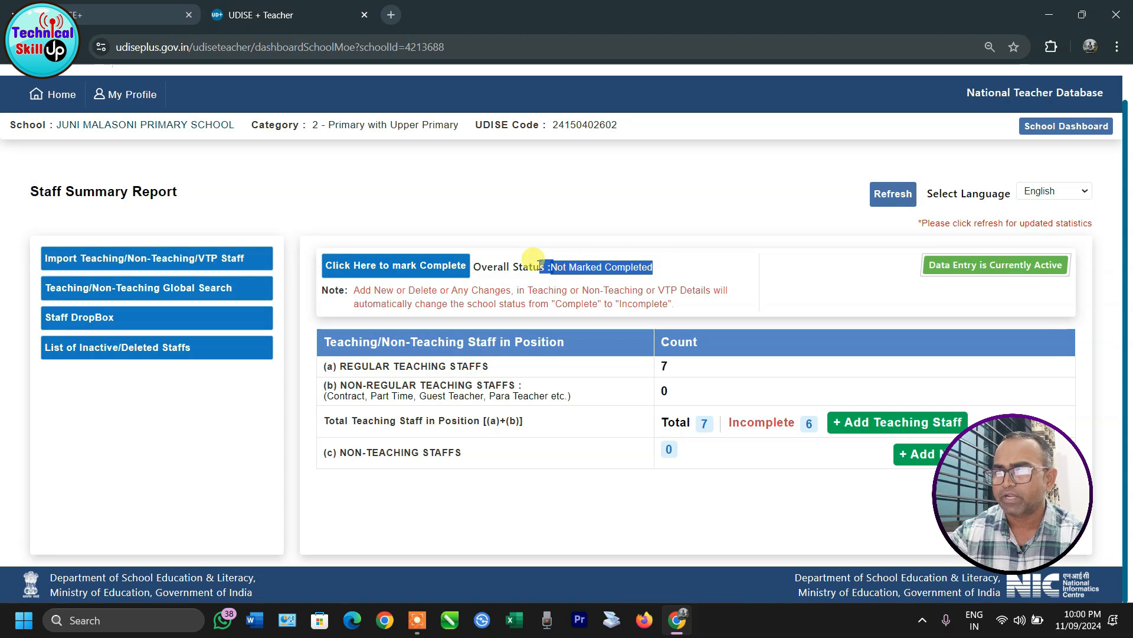
click(676, 262)
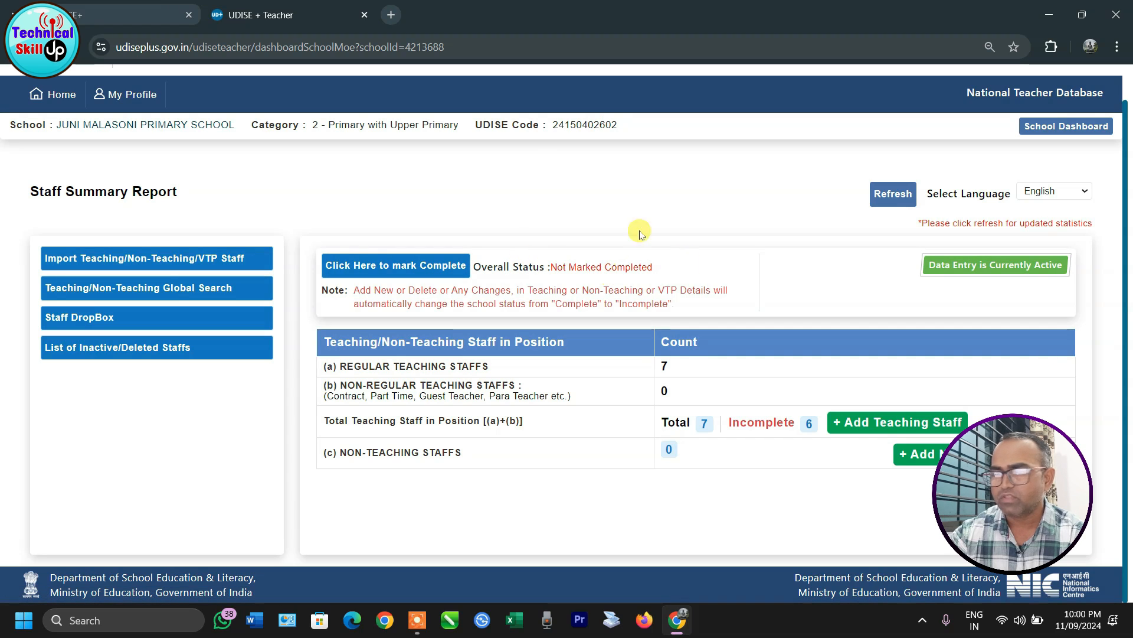
drag(550, 267, 657, 268)
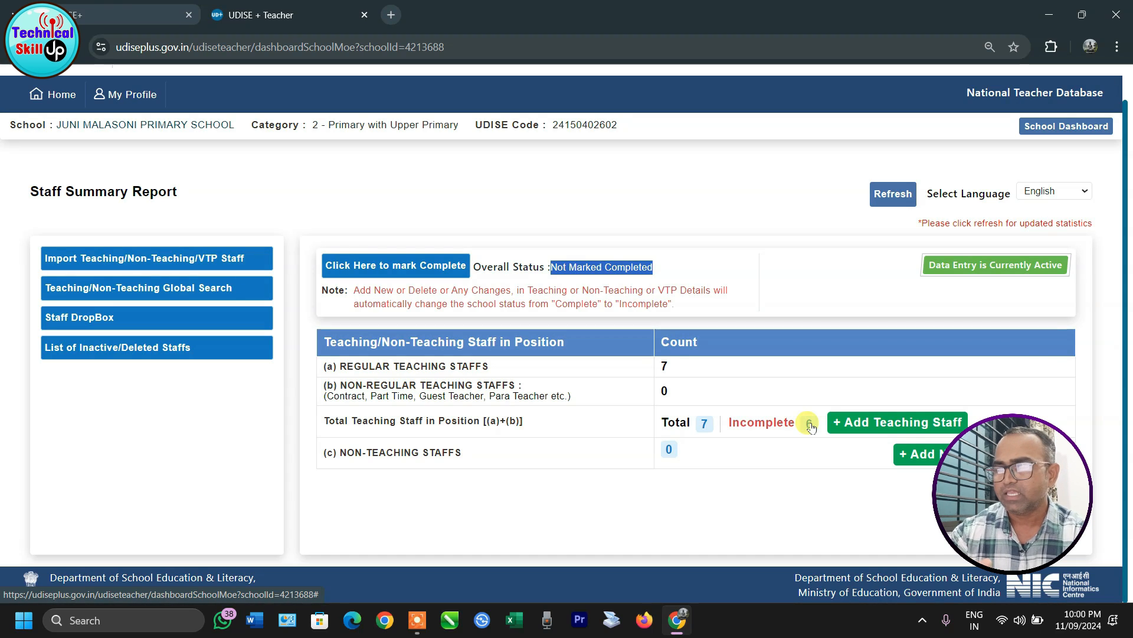
click(355, 267)
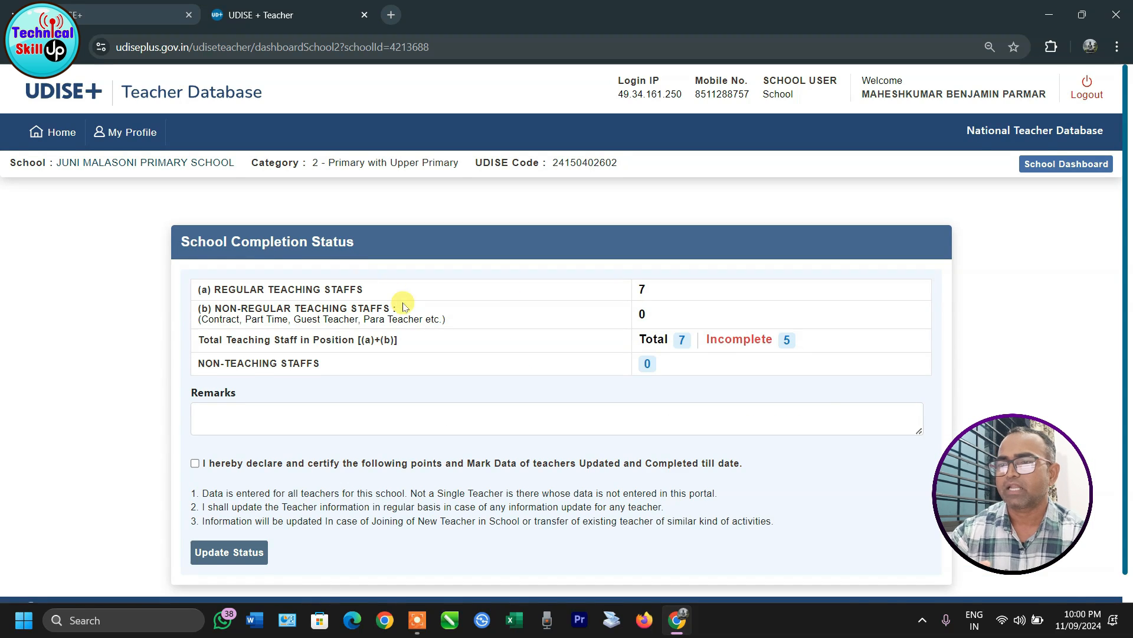
Step: Tick the declaration that the school's teacher data is complete
scroll(405, 308, down, 1)
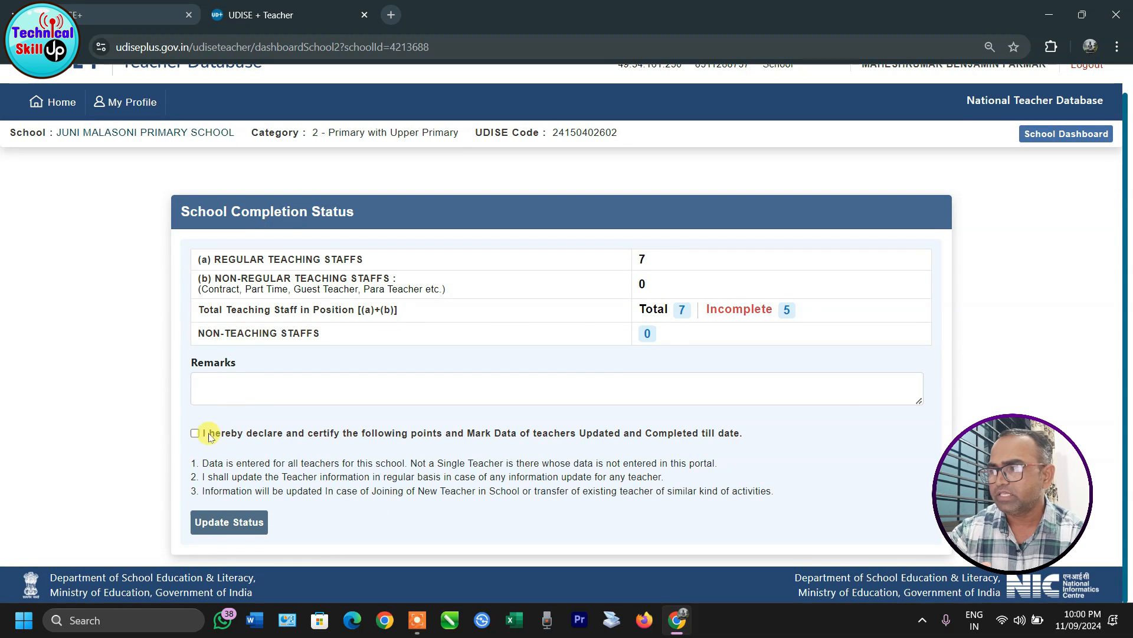
click(221, 387)
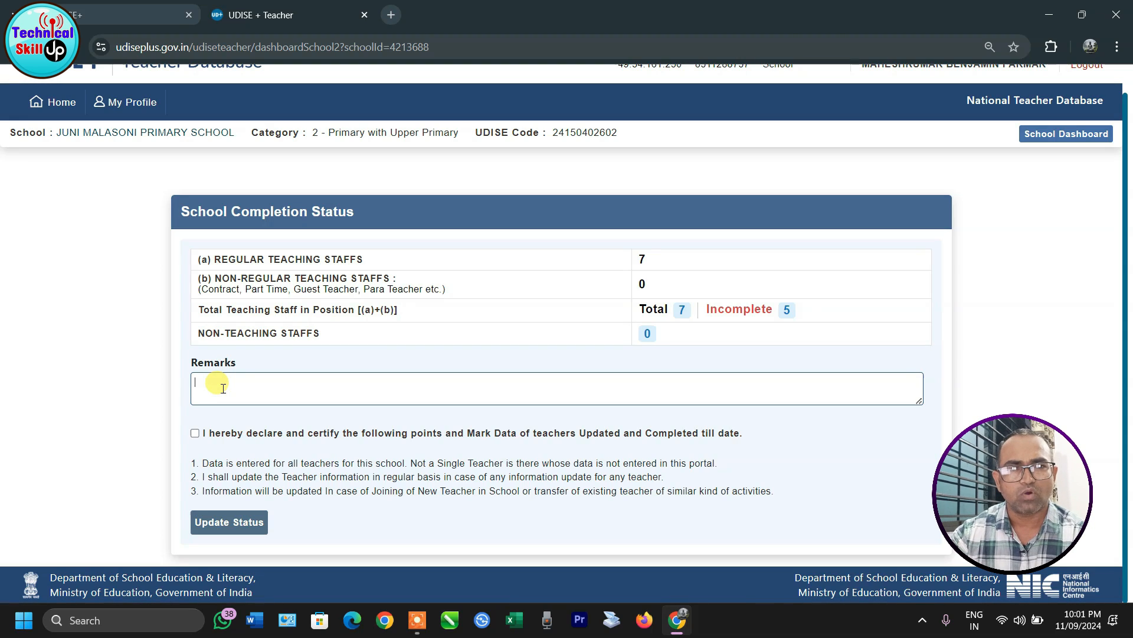
click(194, 435)
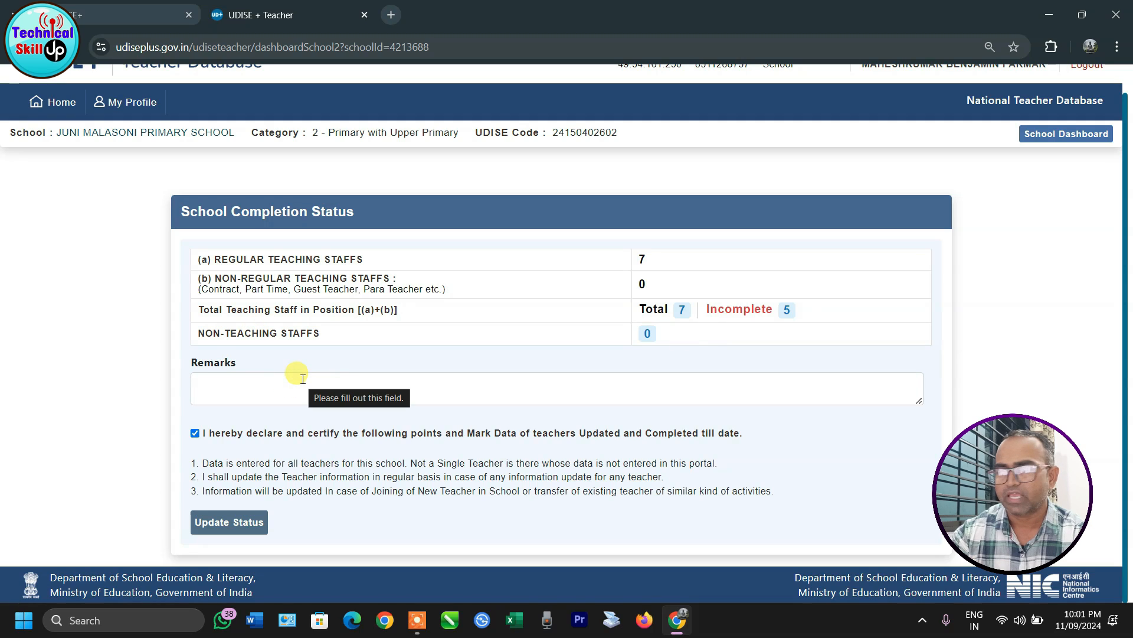
Step: Go back via Home and reopen the Staff Summary Report from the DCF card
scroll(301, 385, up, 1)
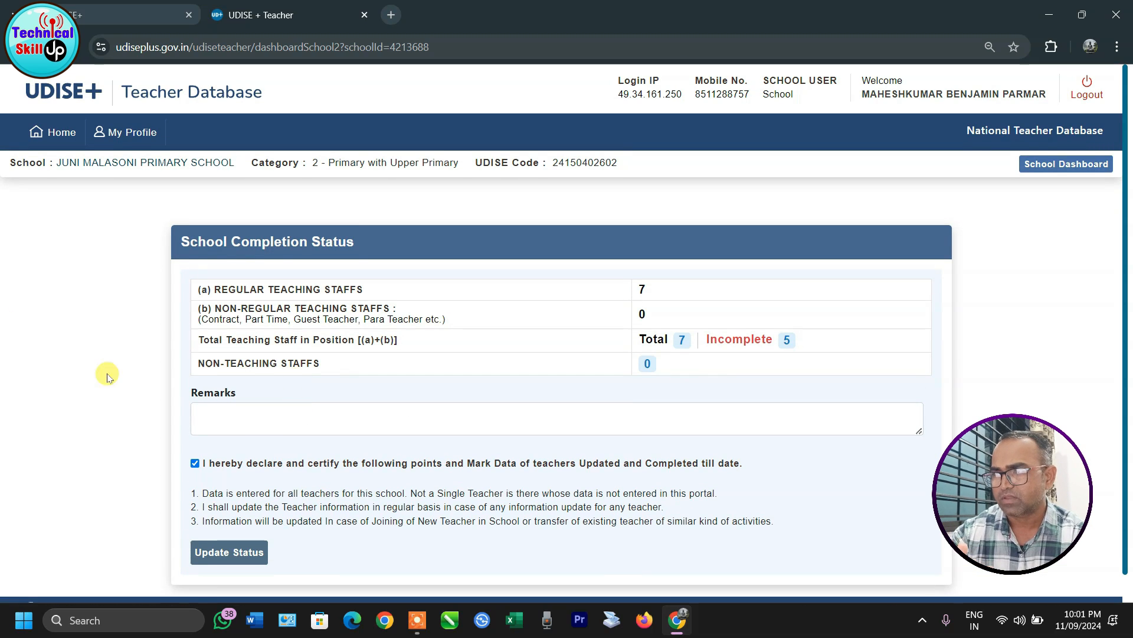
click(53, 131)
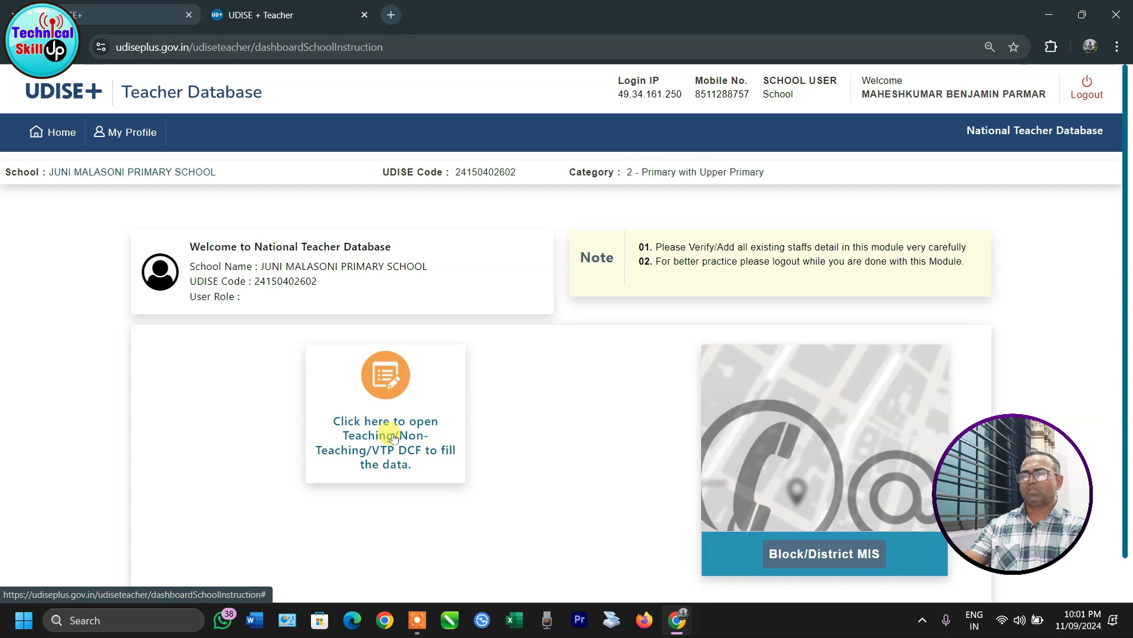
click(382, 434)
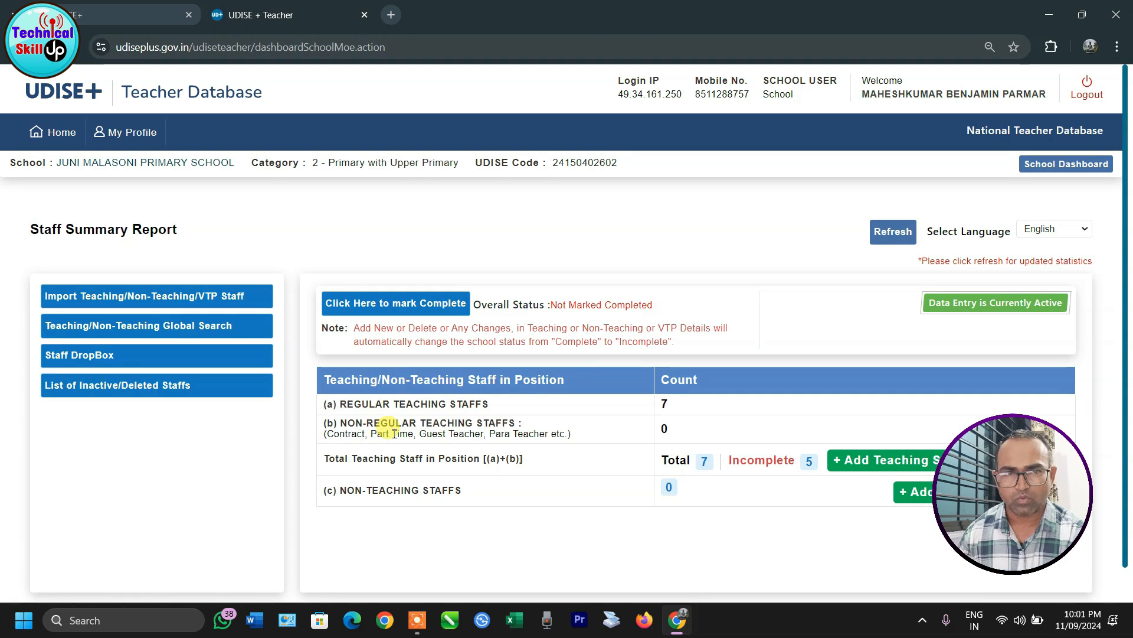